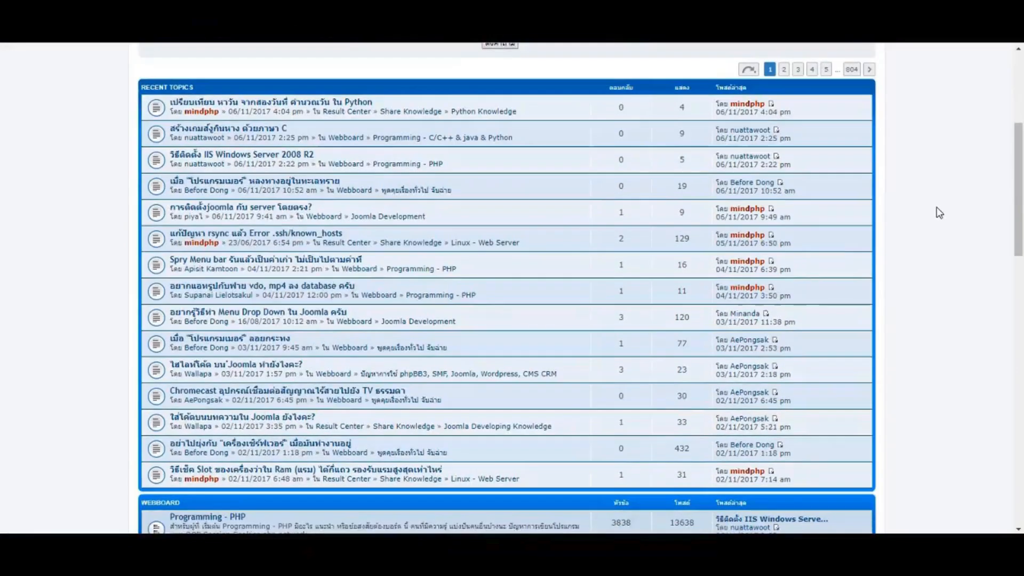
pyautogui.scroll(-5, 938, 212)
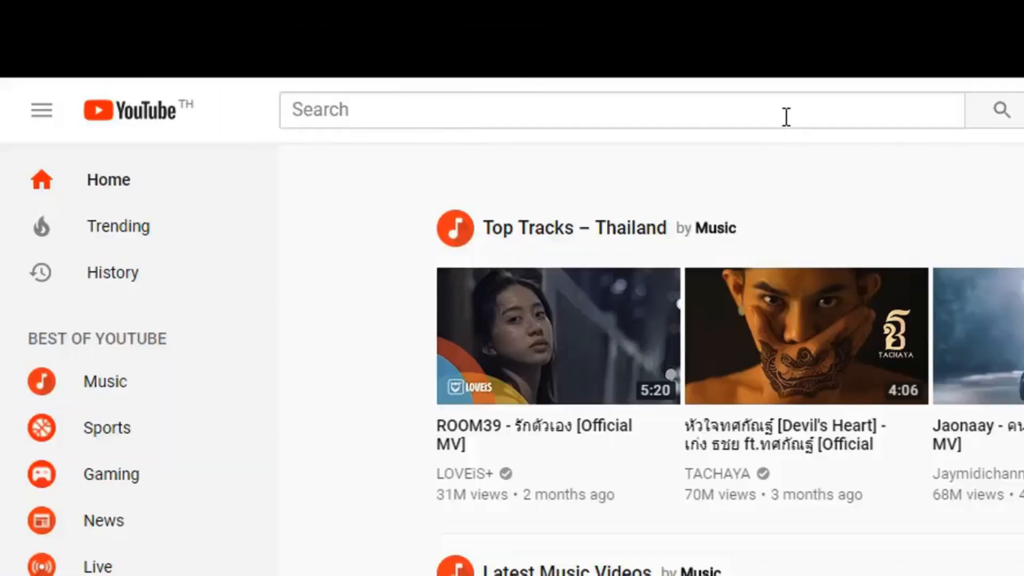
# Step: Search YouTube for mindphp and browse the Mindphp Videoman channel's uploaded videos
pyautogui.click(786, 116)
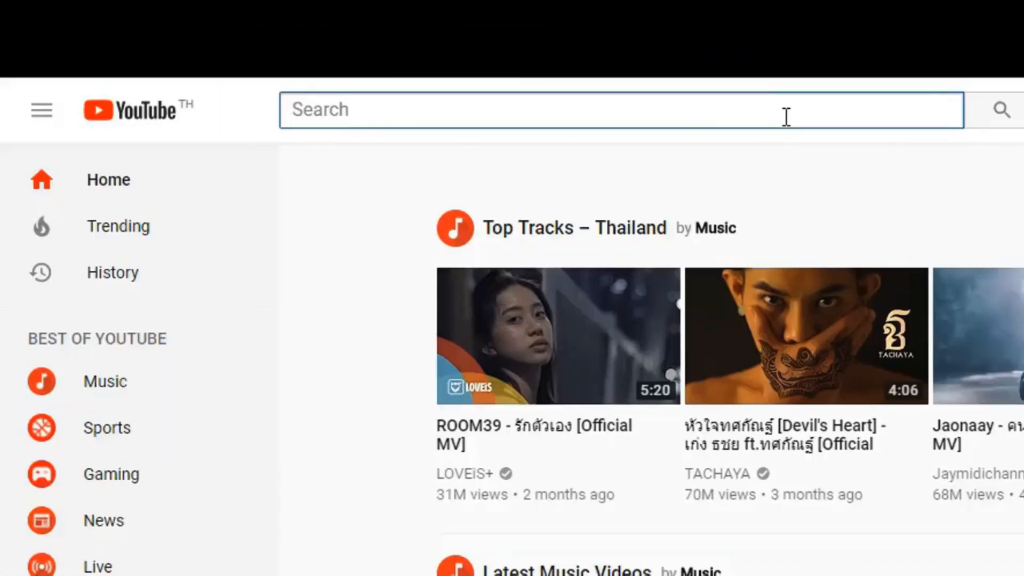
pyautogui.write('mindphp')
pyautogui.press('Return')
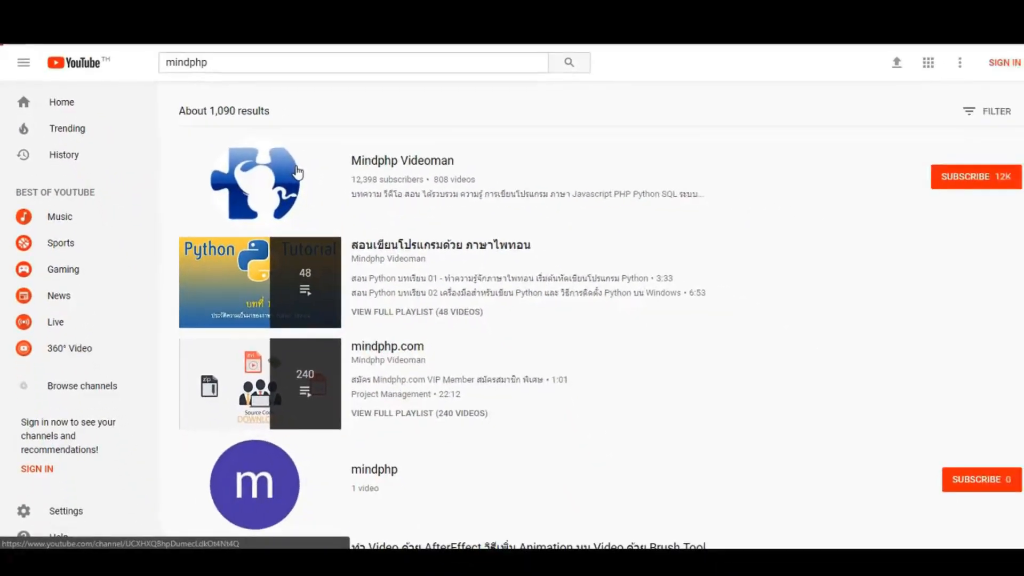
pyautogui.click(298, 172)
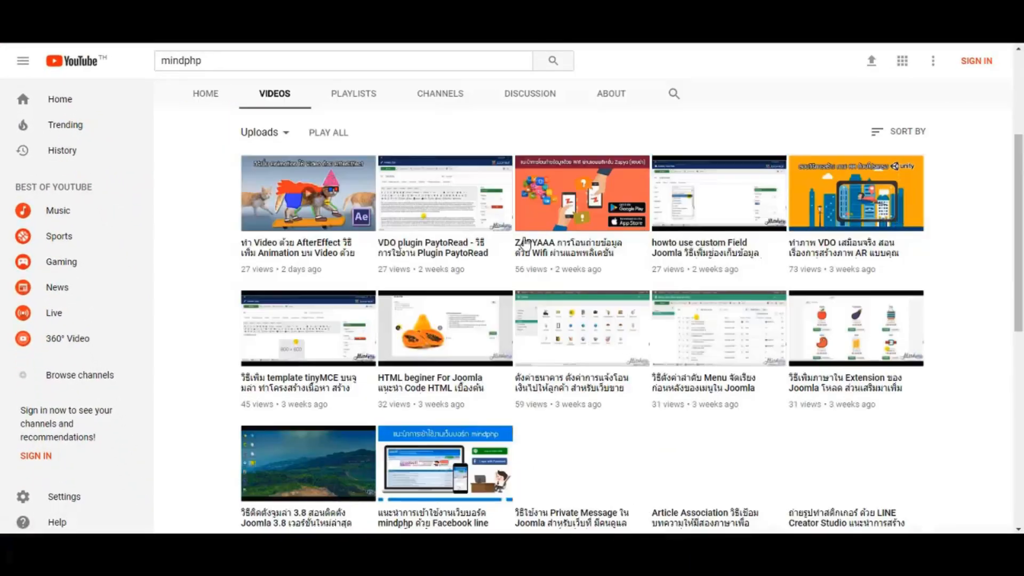
pyautogui.scroll(-5, 982, 168)
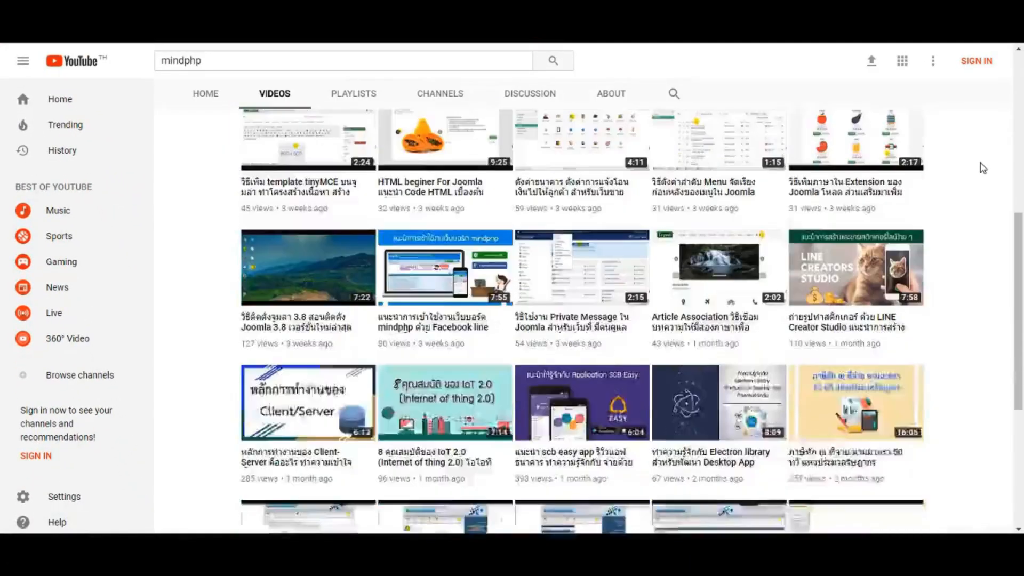
pyautogui.scroll(-10, 982, 168)
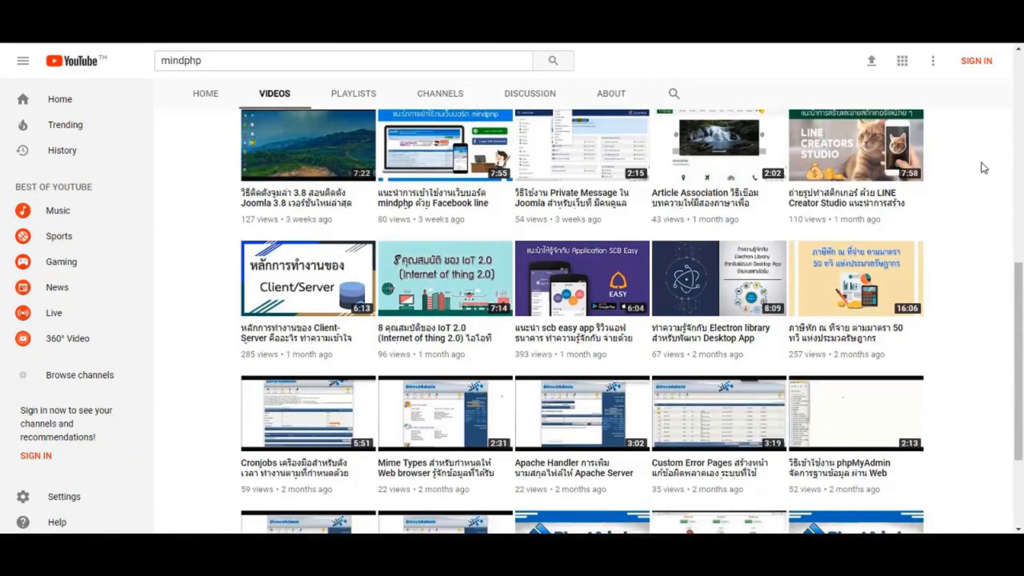
pyautogui.scroll(-6, 985, 168)
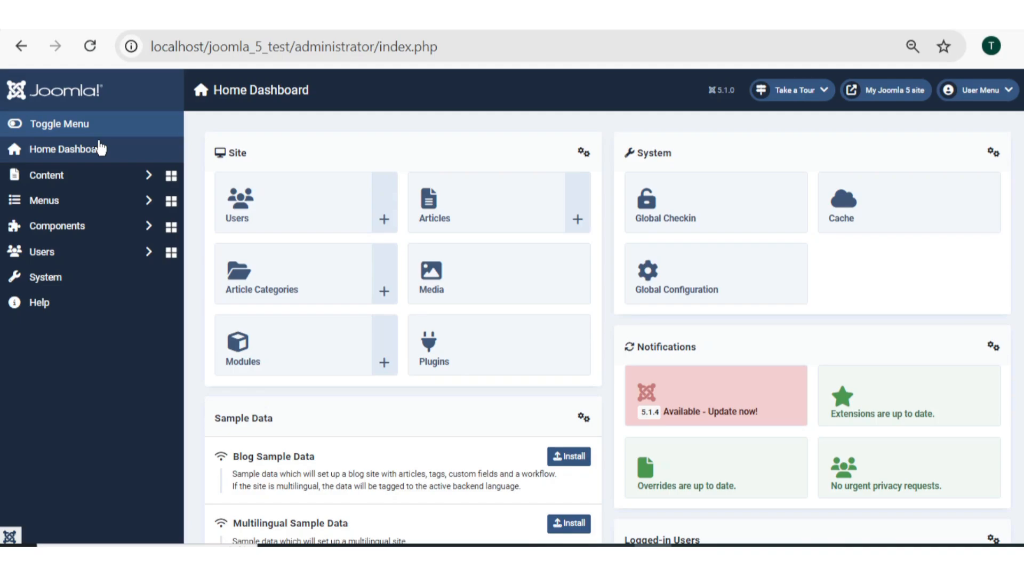
# Step: In the Joomla administrator, open the Contacts component's contact list, view the blank new-contact form and cancel it
pyautogui.click(94, 235)
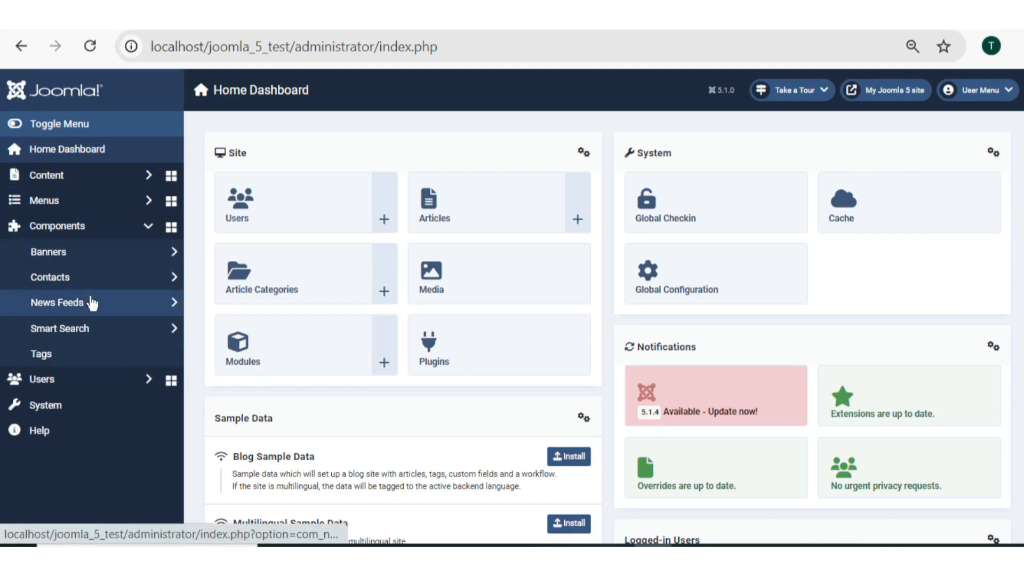
pyautogui.click(72, 278)
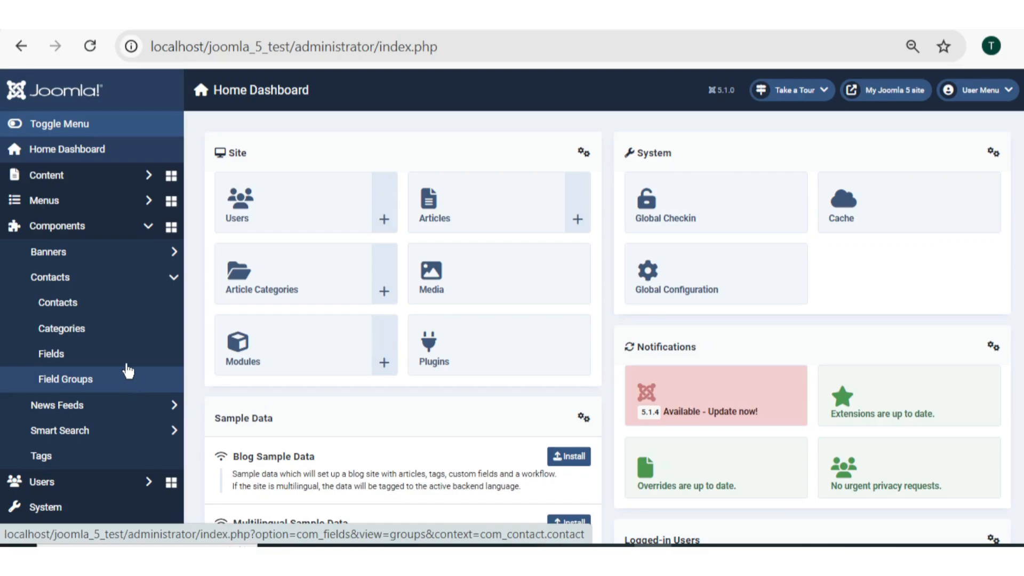
pyautogui.click(89, 306)
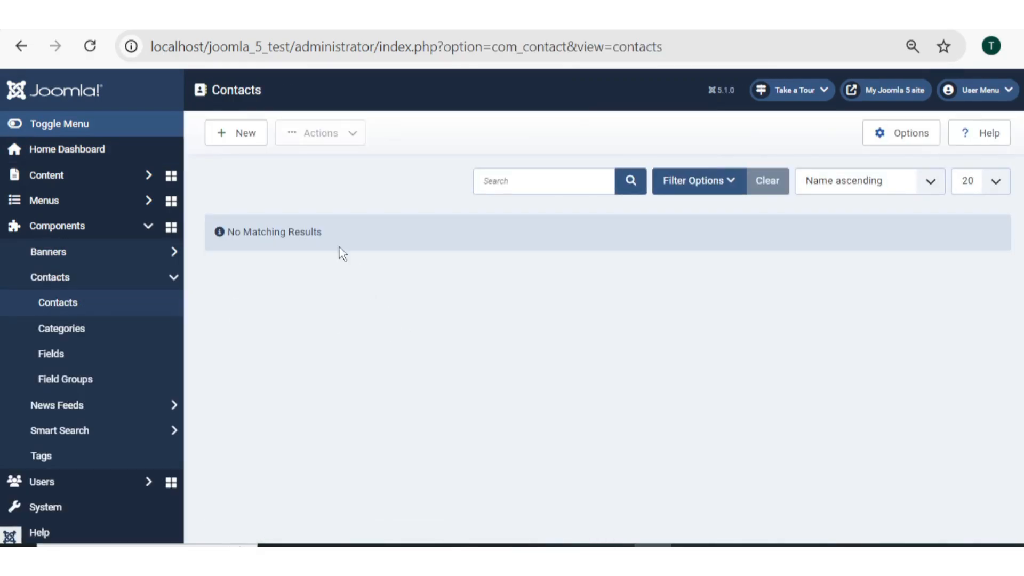
pyautogui.click(241, 134)
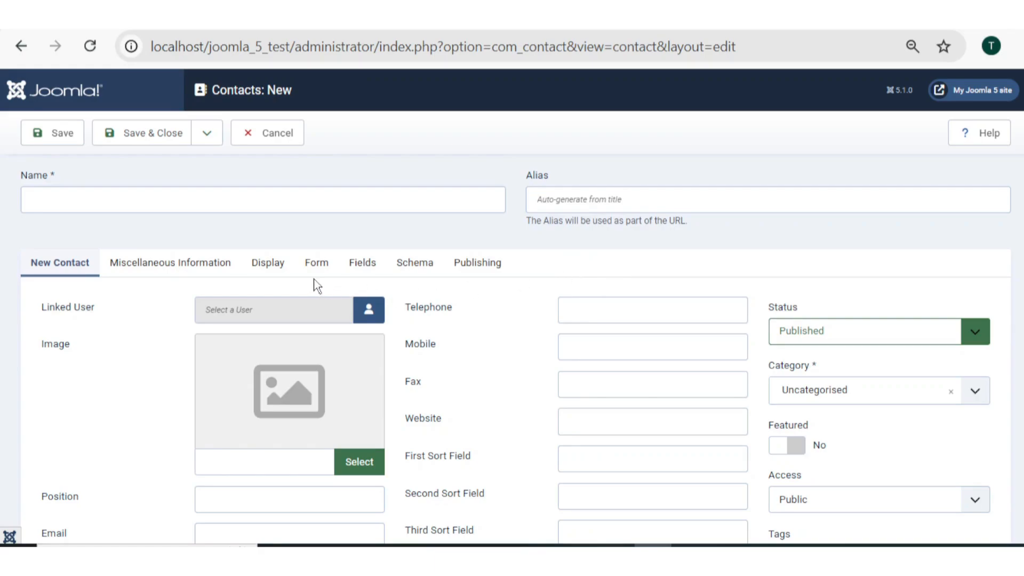
pyautogui.click(290, 138)
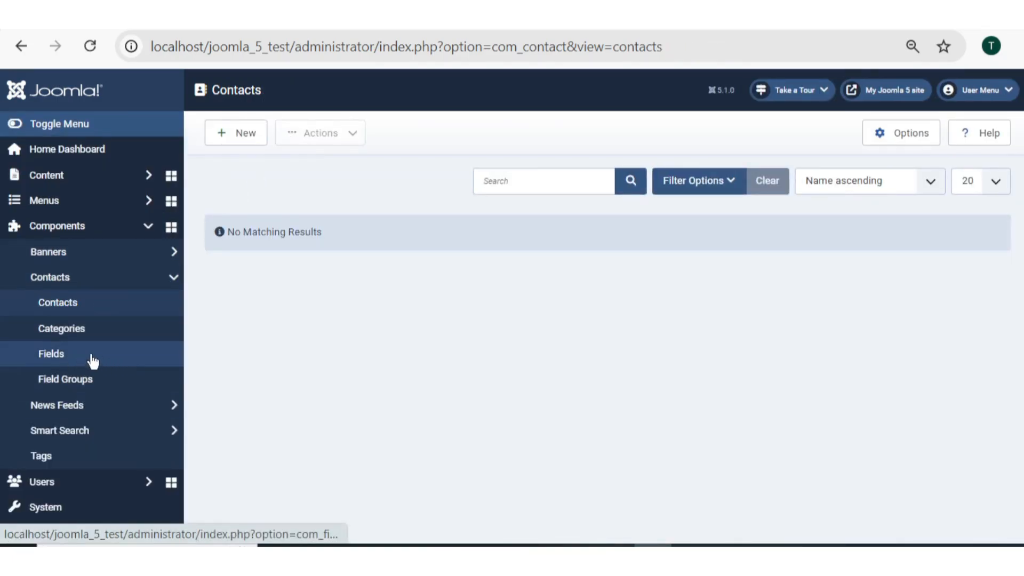
# Step: Open the contact list in a second browser tab and start a new contact there
pyautogui.rightClick(87, 278)
pyautogui.click(148, 300)
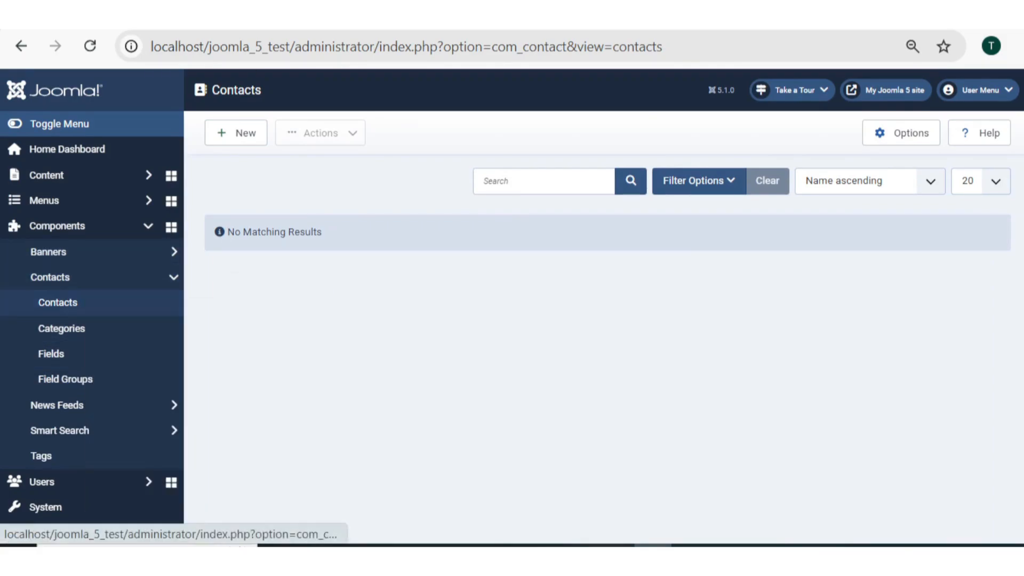
pyautogui.click(144, 301)
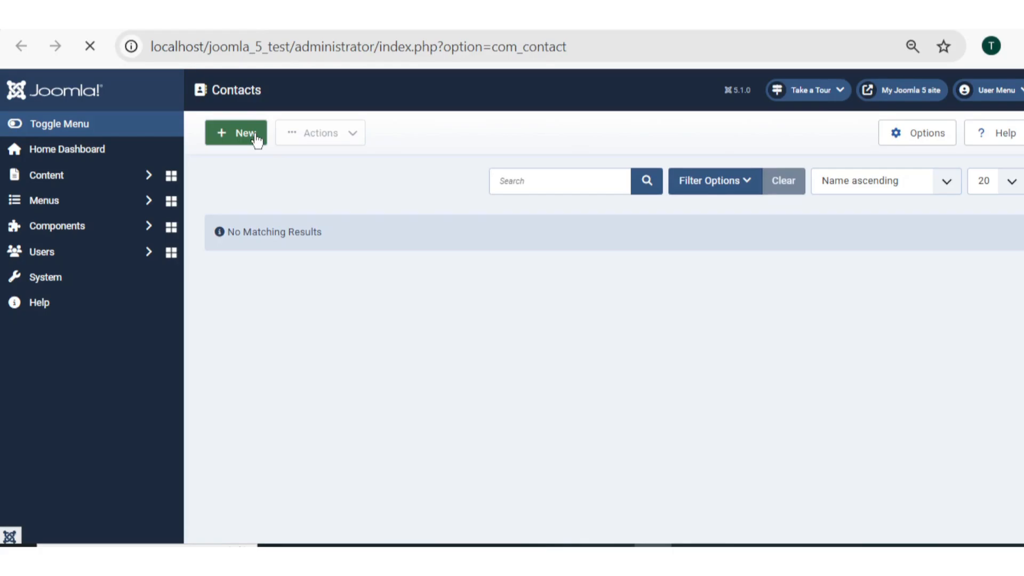
pyautogui.click(255, 136)
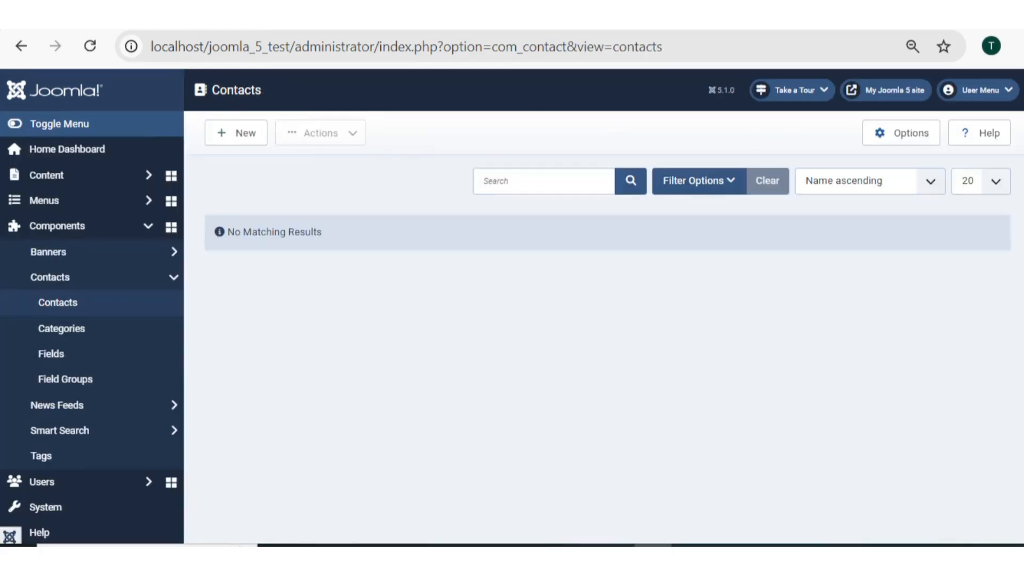
# Step: In the original tab, go to the contact fields list, open the Hobbies field and check its title
pyautogui.click(70, 360)
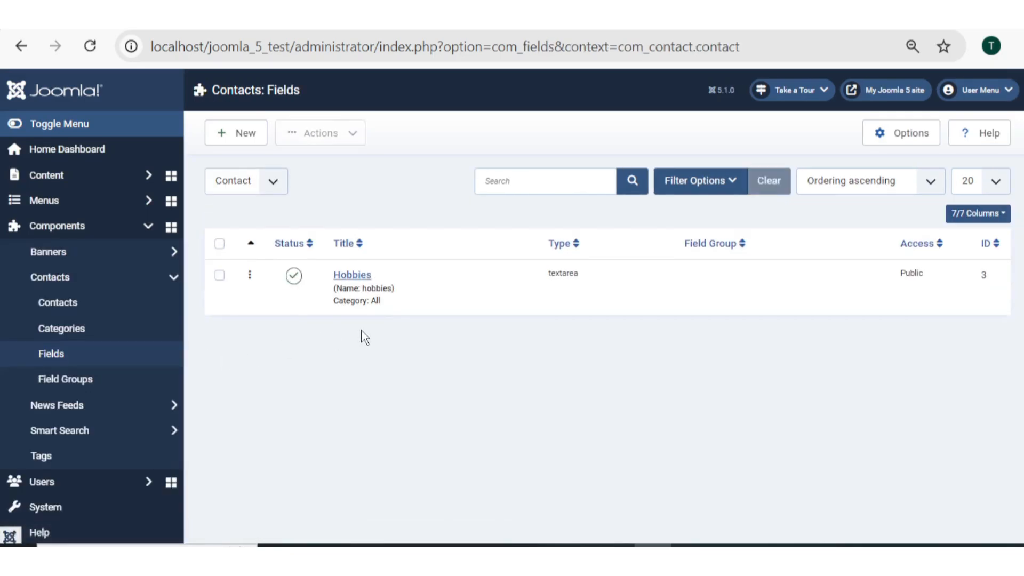
pyautogui.click(355, 279)
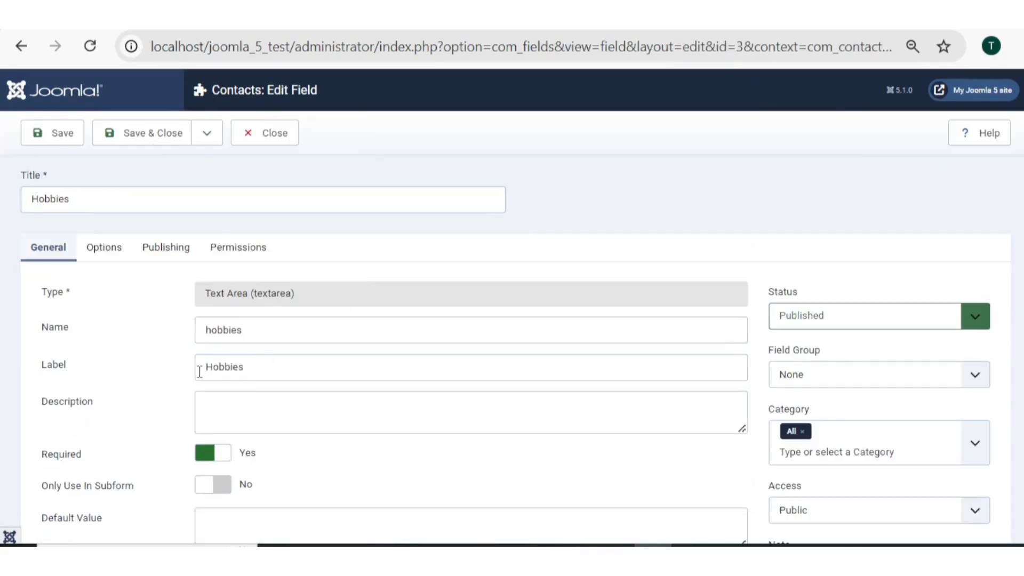
pyautogui.moveTo(87, 197); pyautogui.dragTo(18, 204)
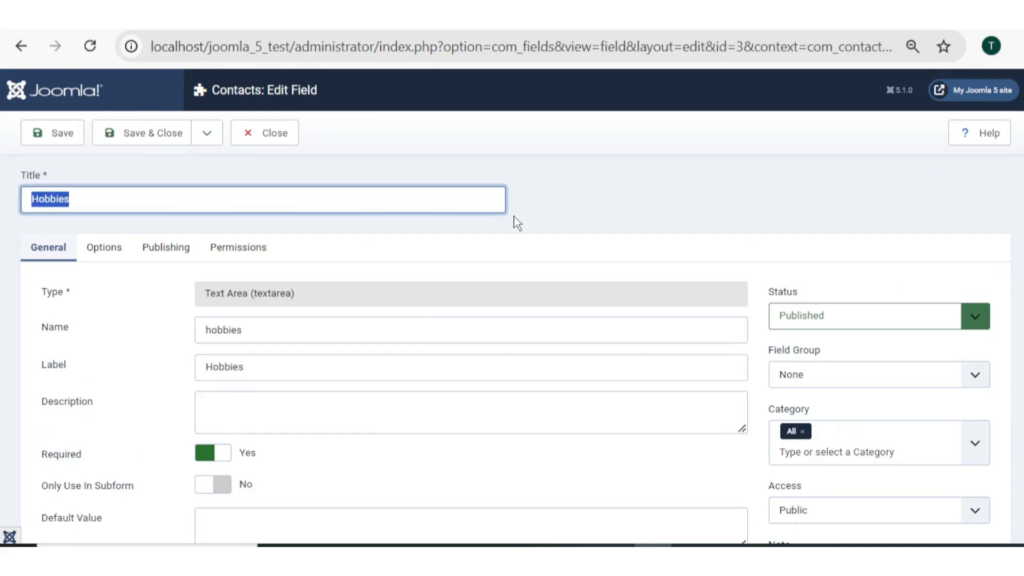
pyautogui.click(557, 230)
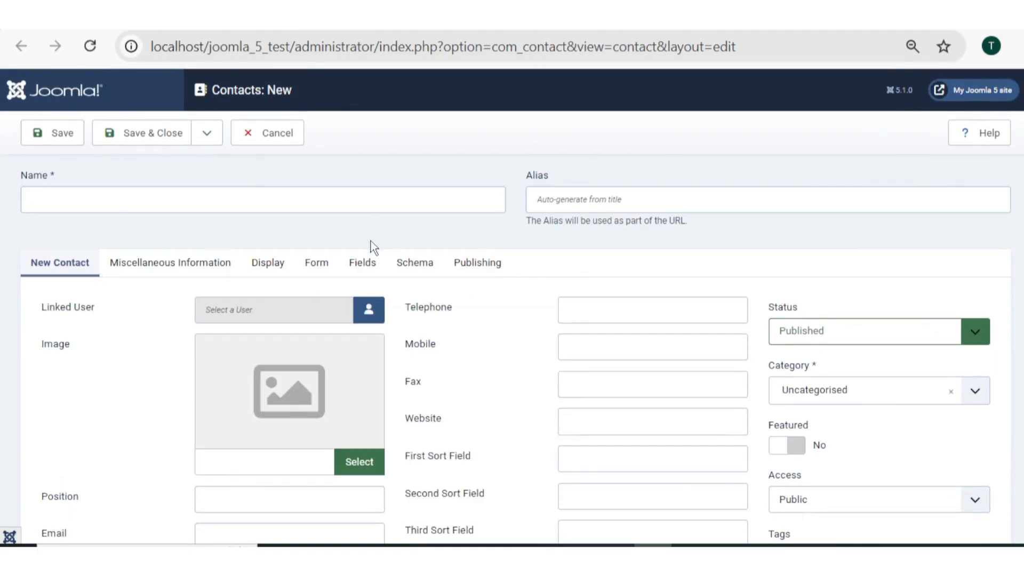
# Step: Examine the Hobbies custom field in the Fields section of the new contact form
pyautogui.click(365, 267)
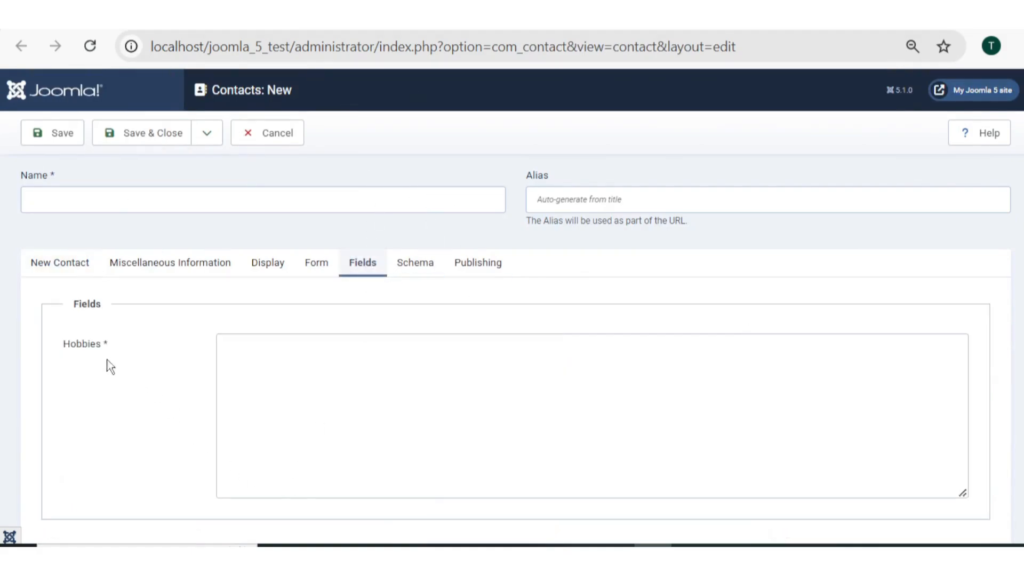
pyautogui.moveTo(69, 349); pyautogui.dragTo(103, 354)
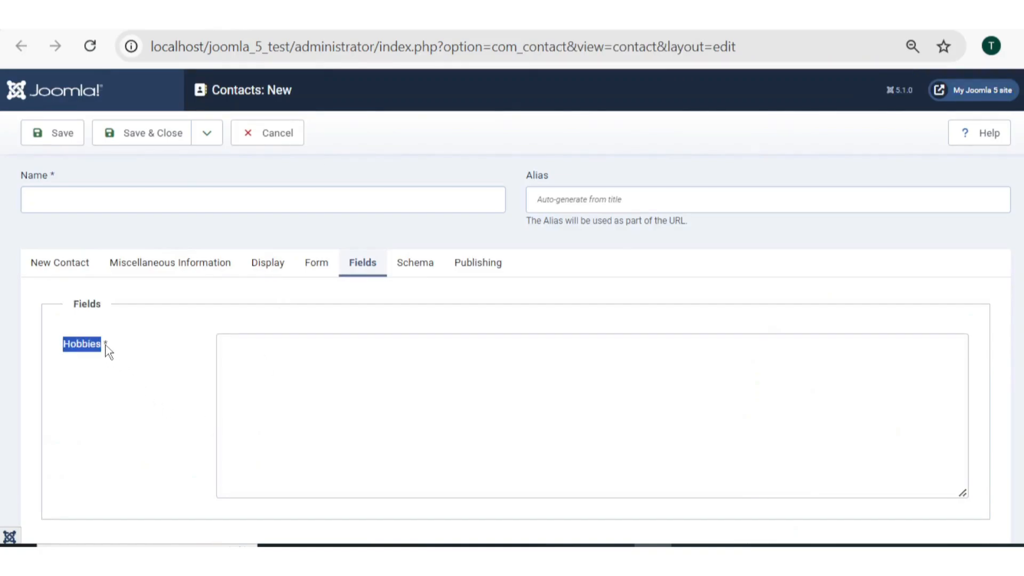
pyautogui.click(106, 346)
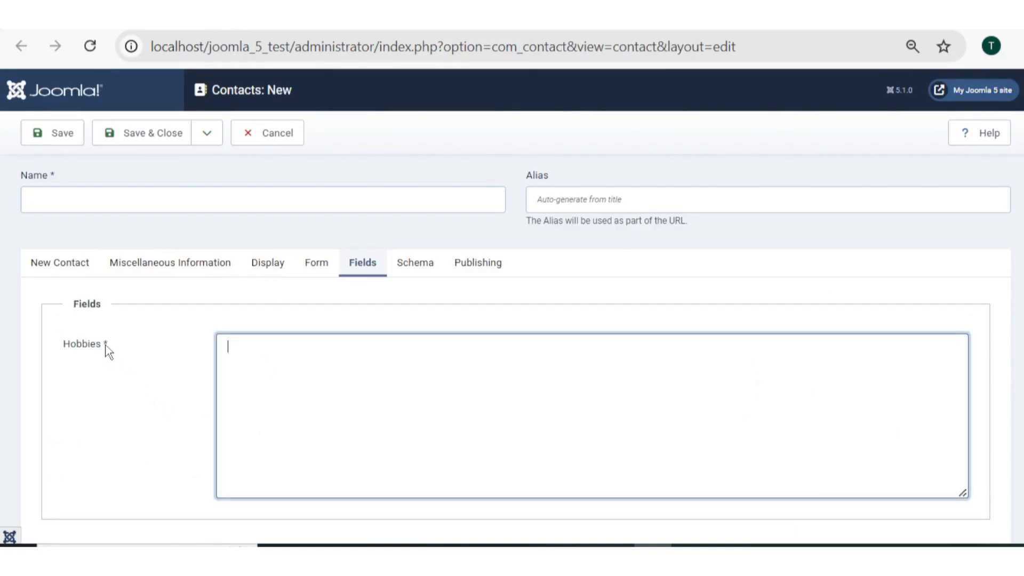
pyautogui.click(301, 229)
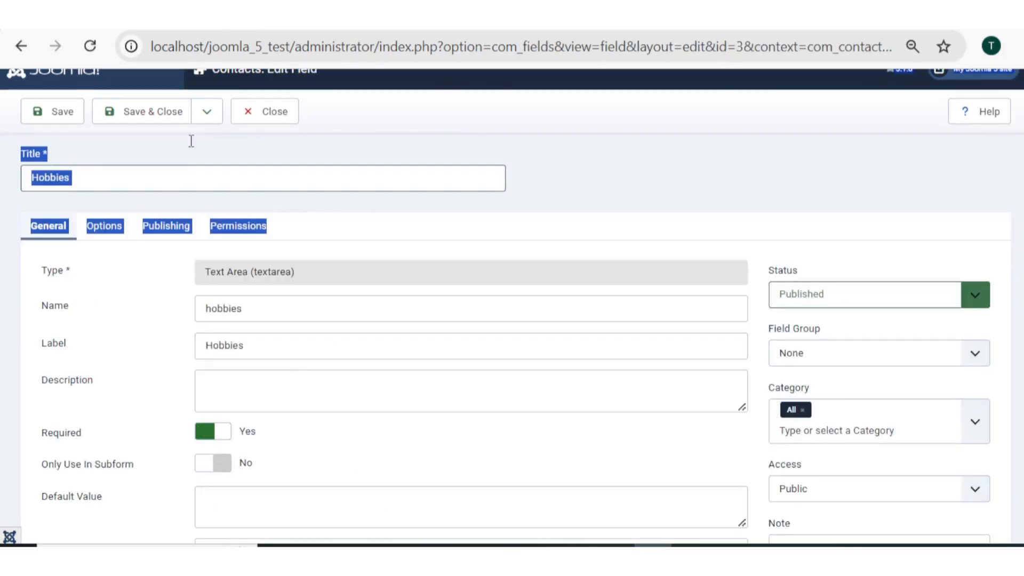
# Step: Close the Hobbies field editor and go to the field groups list for contacts
pyautogui.click(289, 115)
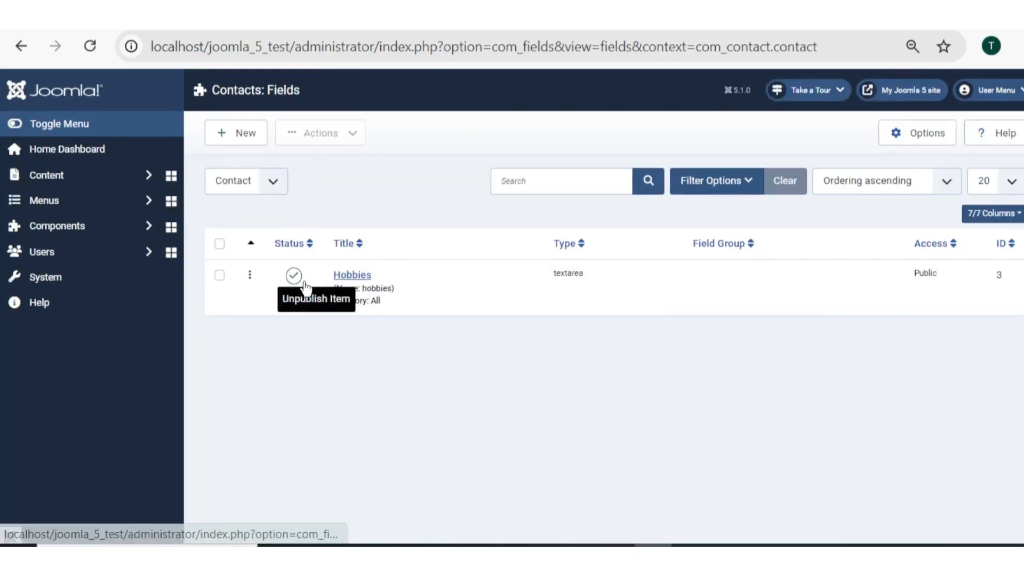
pyautogui.click(85, 228)
pyautogui.click(91, 290)
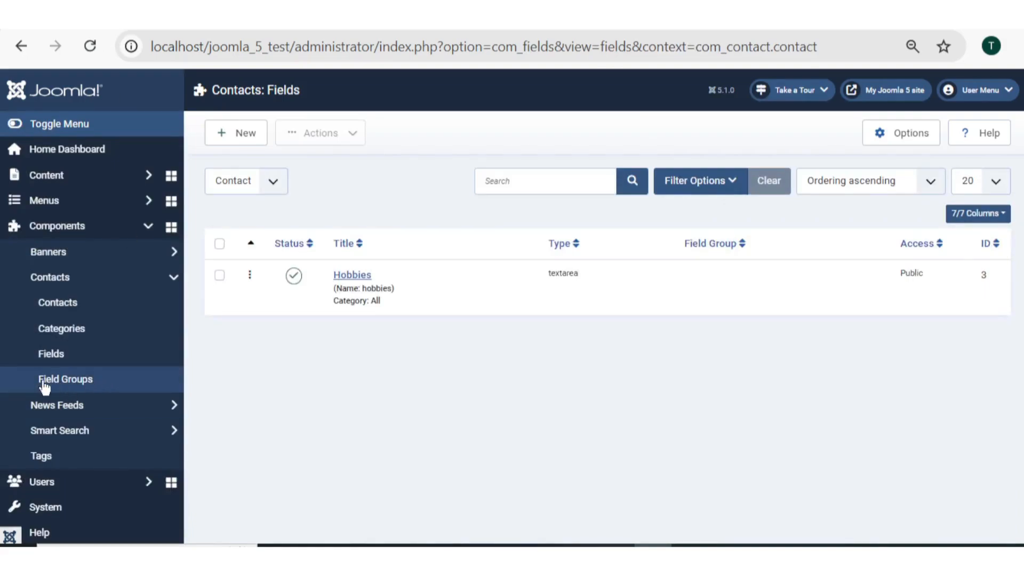
pyautogui.click(98, 386)
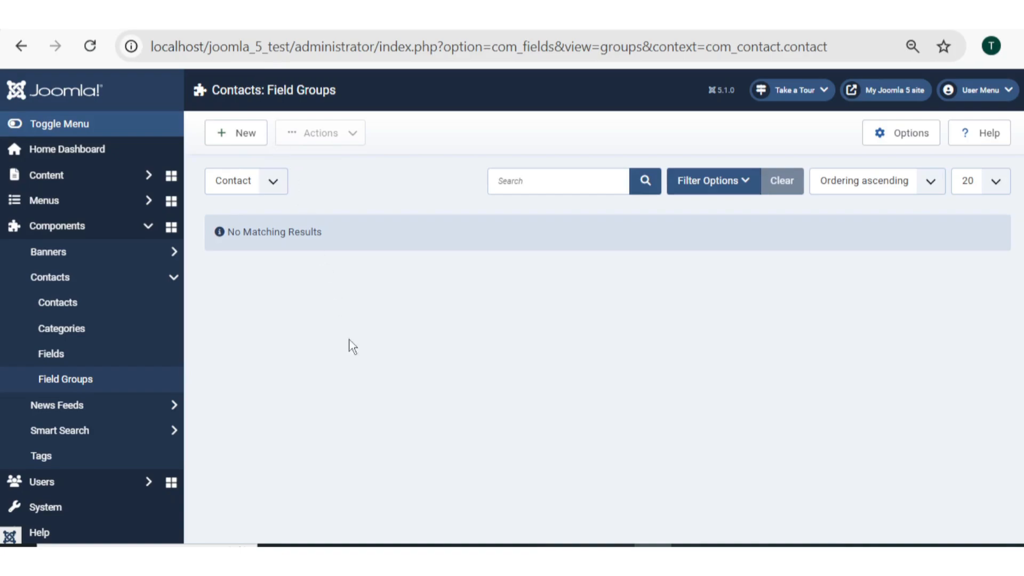
# Step: Create and save a contact field group titled "Other Information", and reload the new contact form in the other tab
pyautogui.click(241, 134)
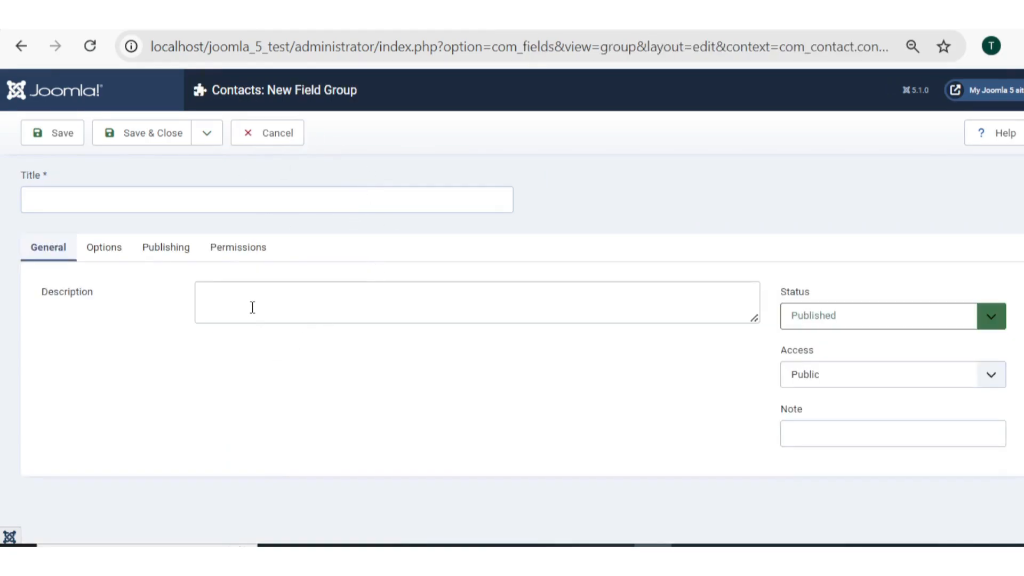
pyautogui.click(187, 196)
pyautogui.write('Oth')
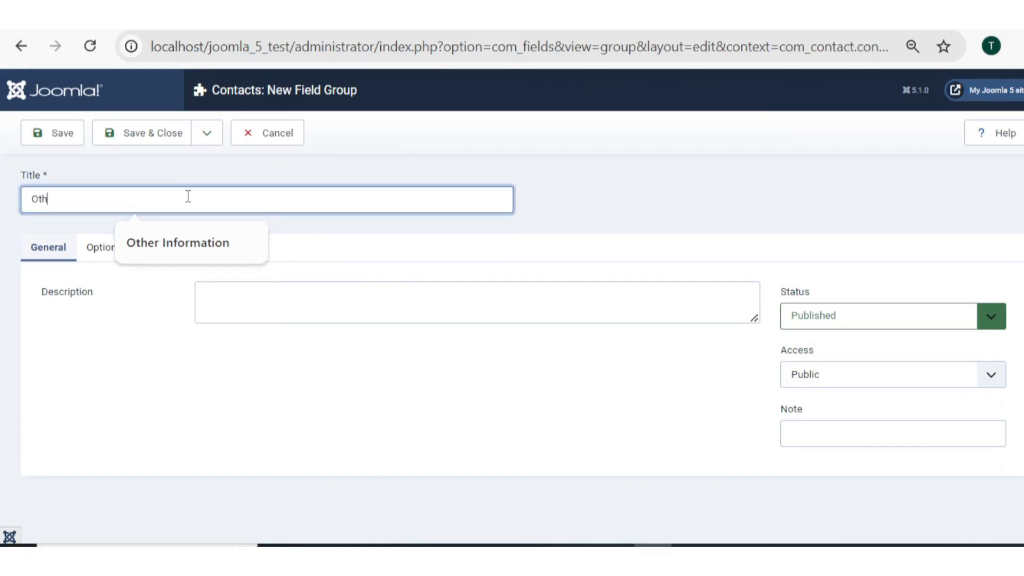
pyautogui.write('er Information')
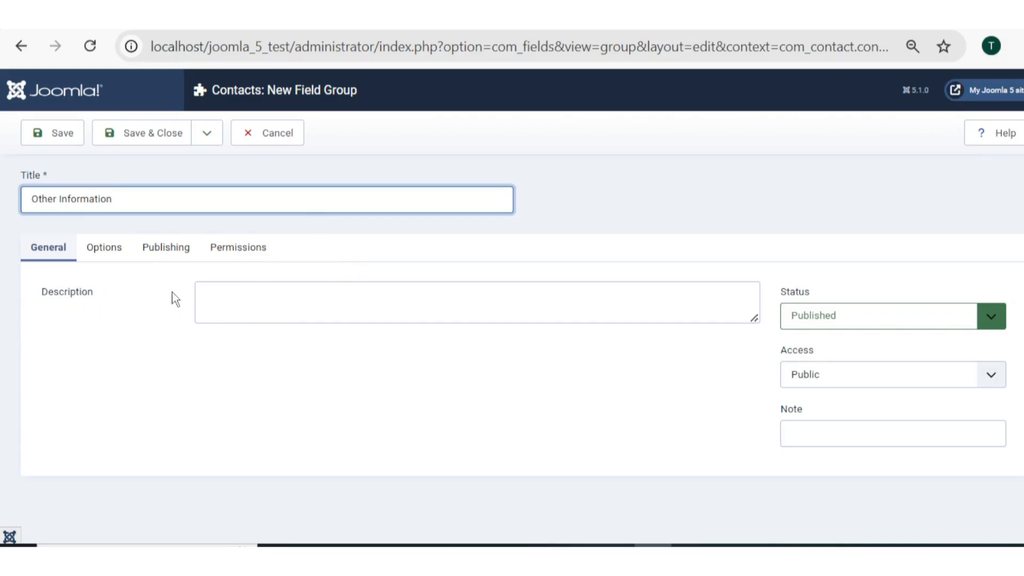
pyautogui.click(140, 140)
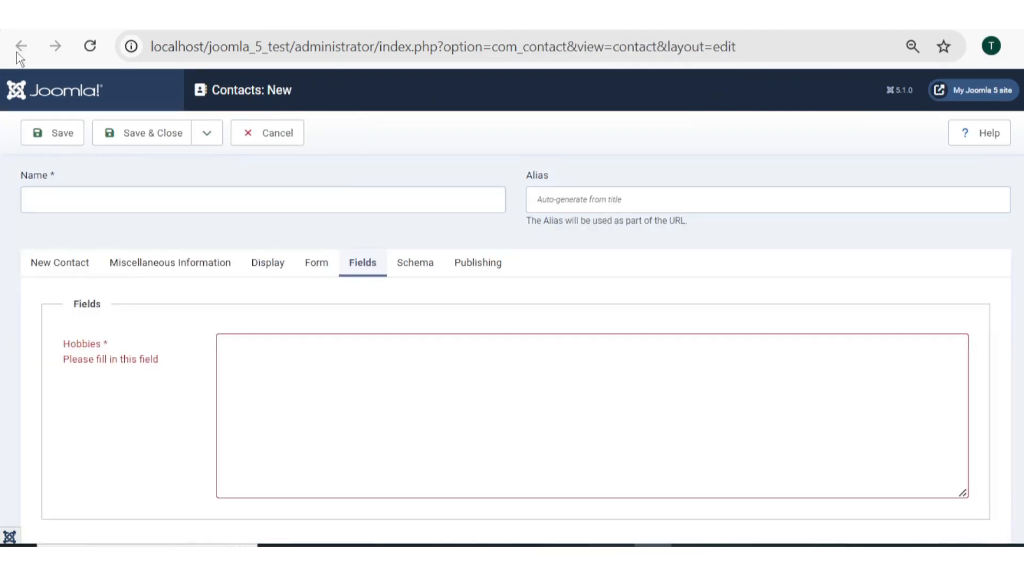
pyautogui.click(90, 46)
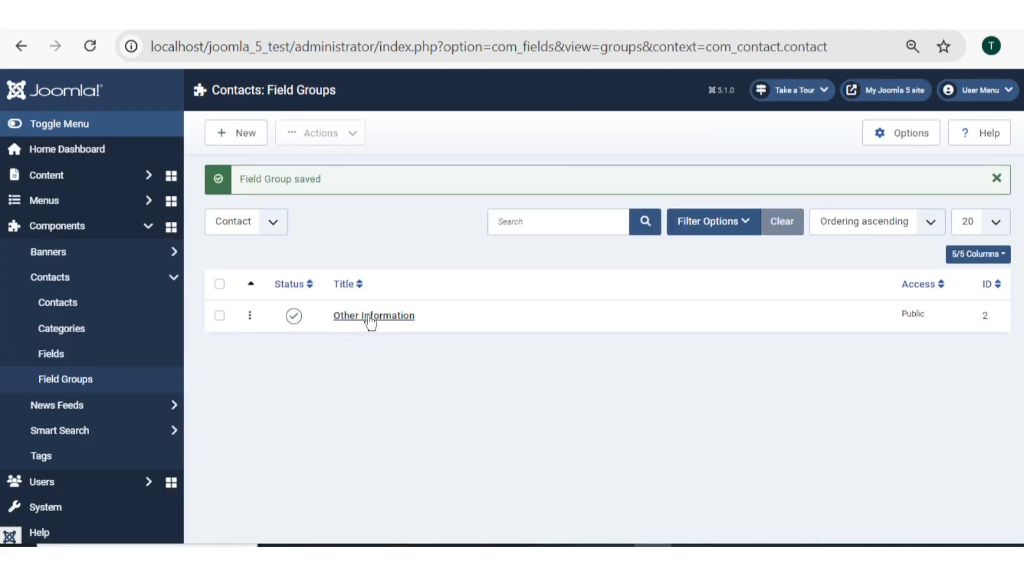
# Step: Start a new contact custom field titled "Father Name" with the type Text (text)
pyautogui.click(76, 360)
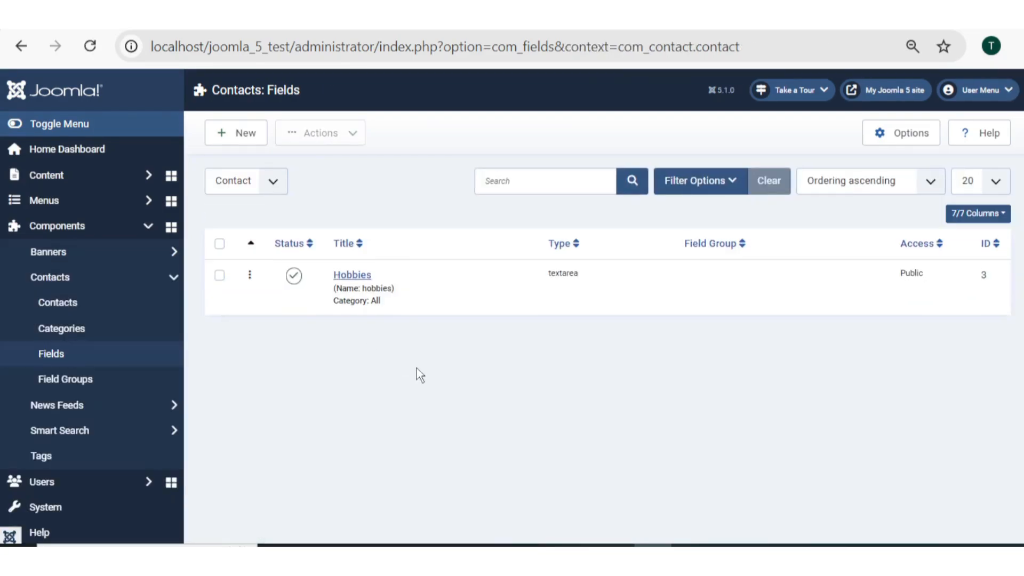
pyautogui.click(238, 137)
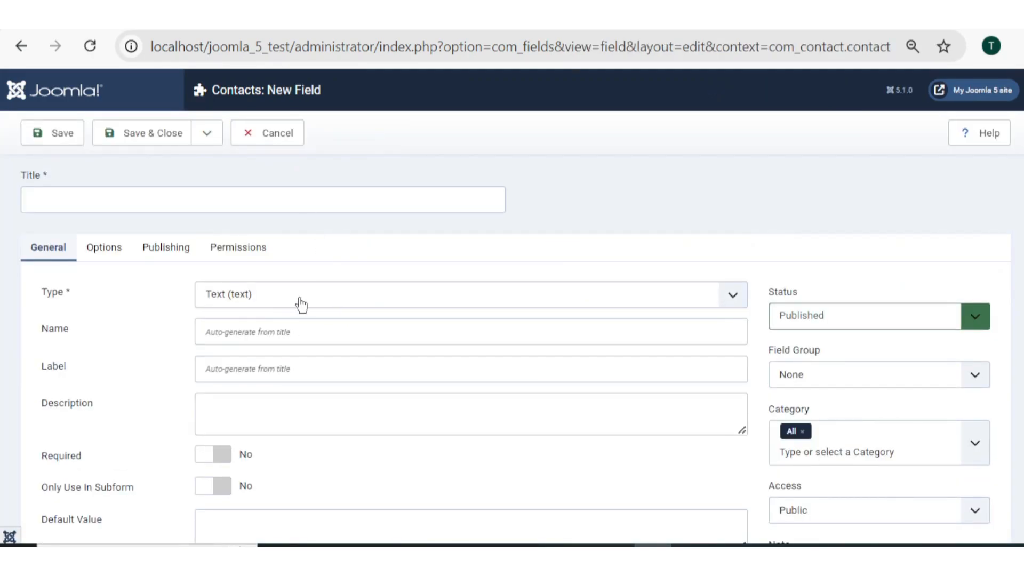
pyautogui.click(194, 200)
pyautogui.write('Father Name')
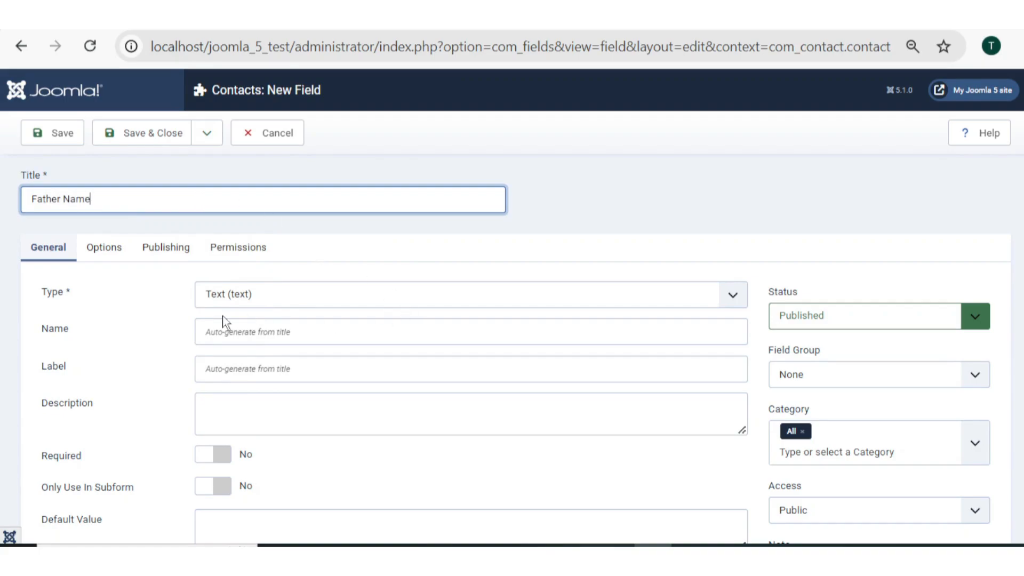
pyautogui.click(255, 296)
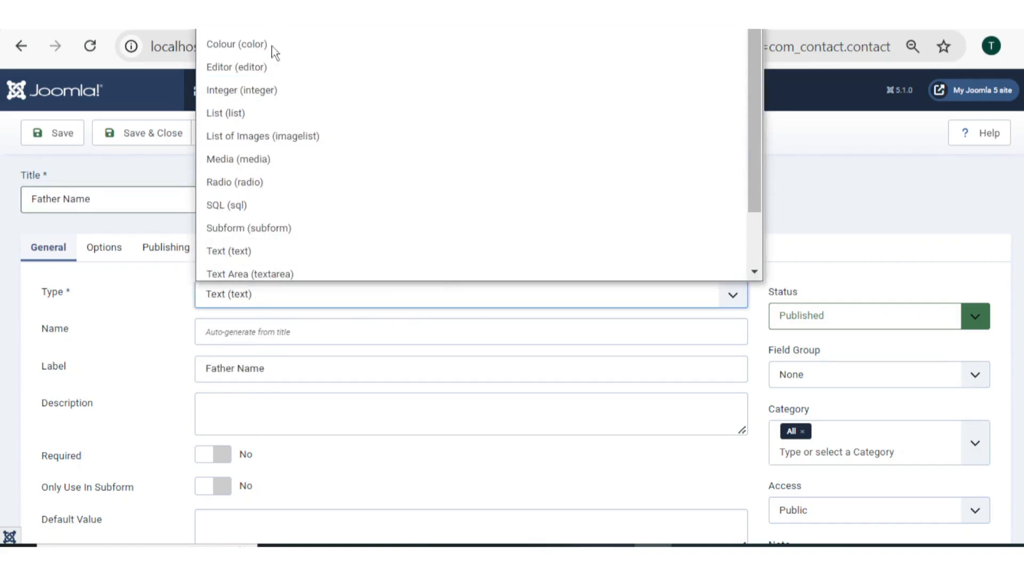
pyautogui.click(253, 262)
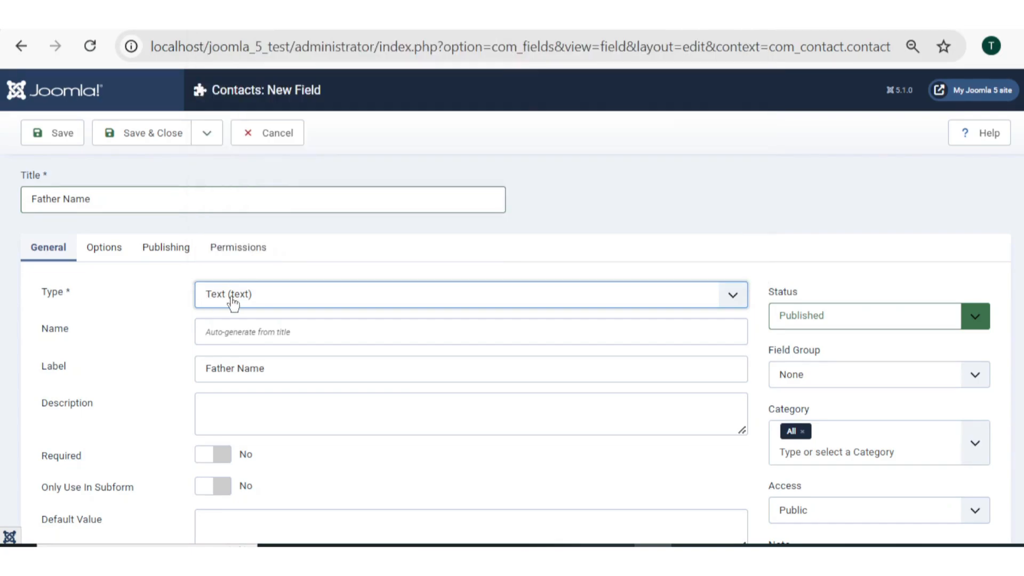
# Step: Save the Father Name field as not required, and reload the new contact form in the other tab to check its Fields section
pyautogui.scroll(-2, 234, 304)
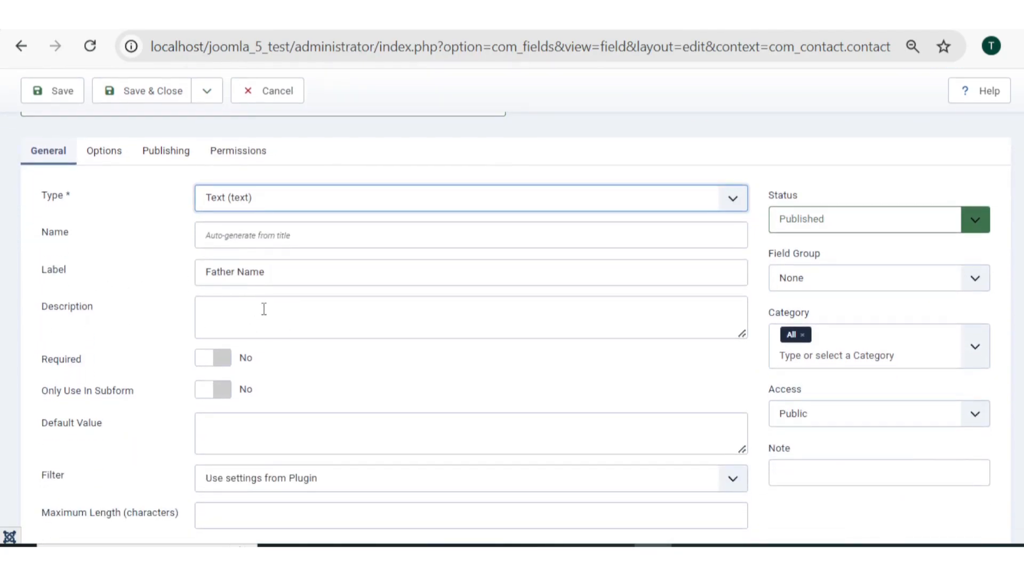
pyautogui.click(221, 362)
pyautogui.click(215, 357)
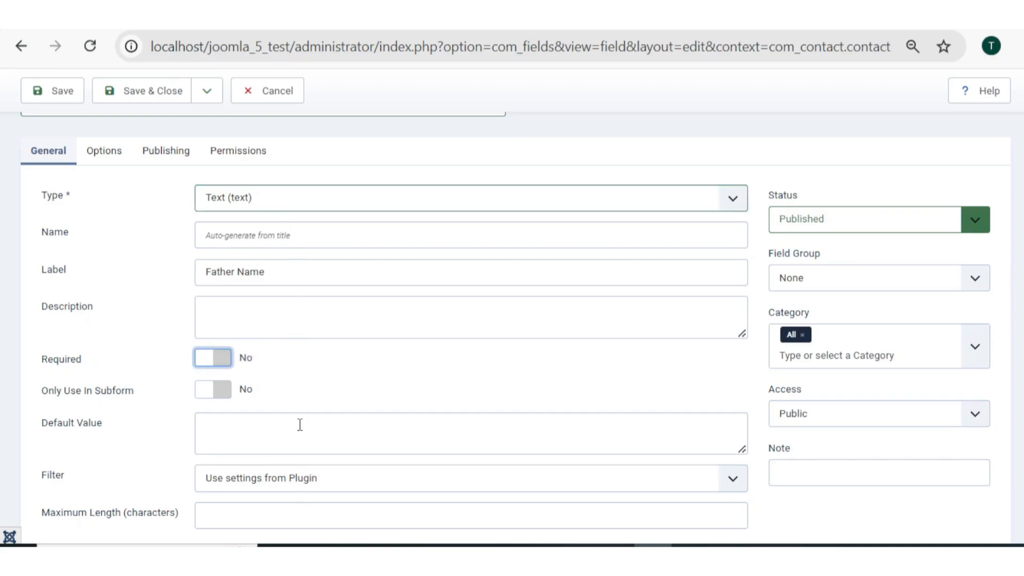
pyautogui.scroll(3, 292, 258)
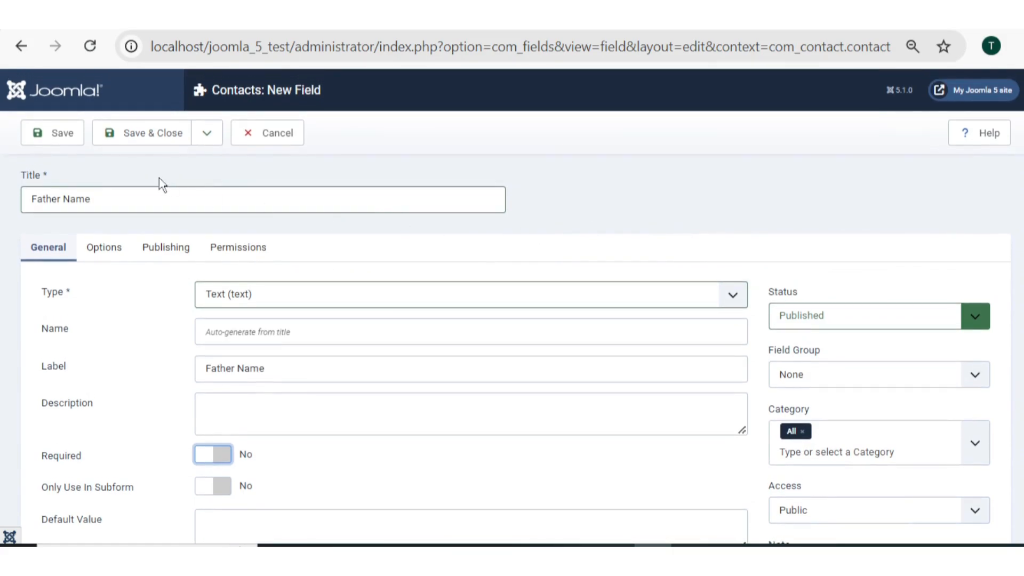
pyautogui.click(71, 136)
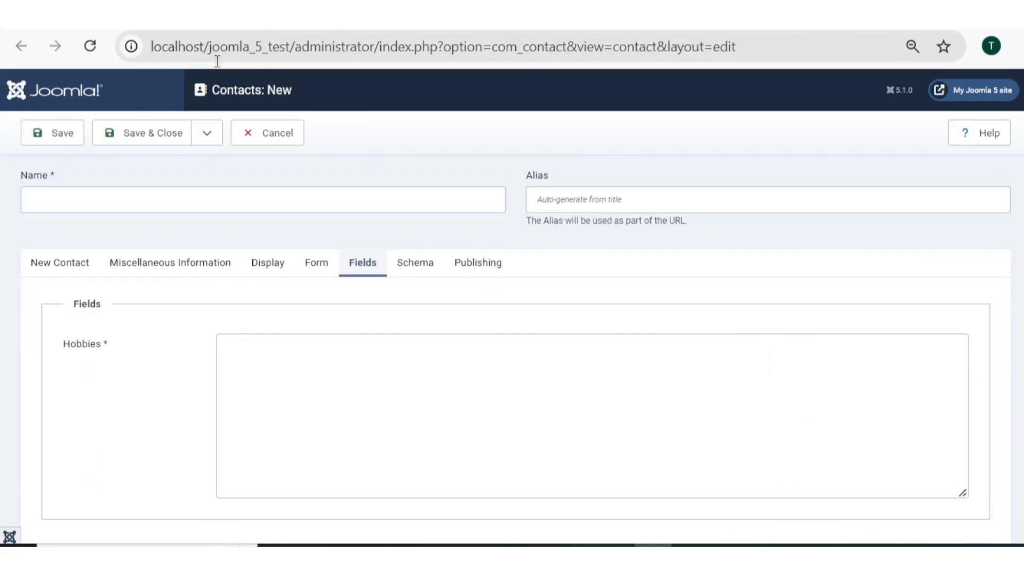
pyautogui.click(89, 47)
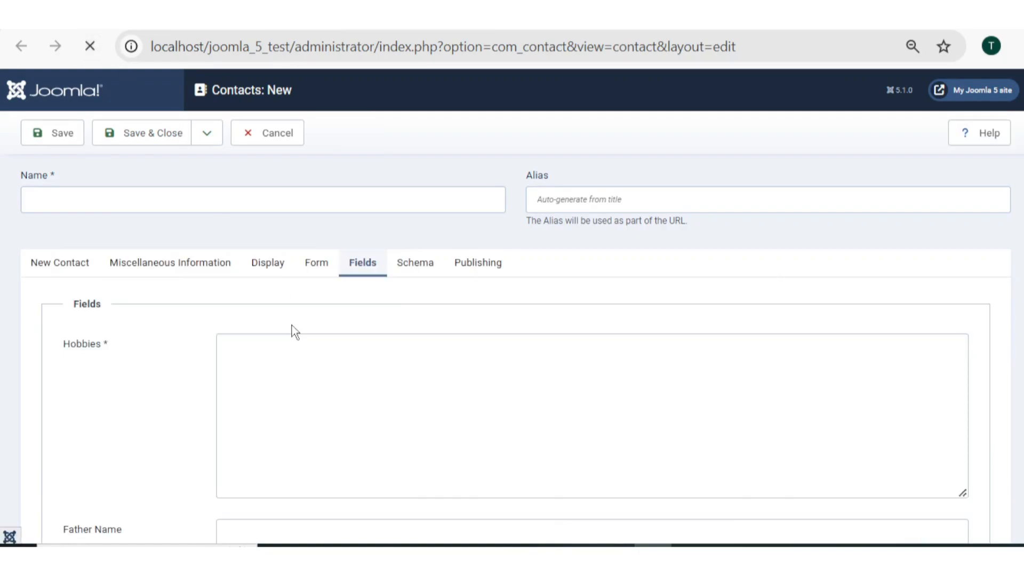
pyautogui.scroll(-2, 366, 269)
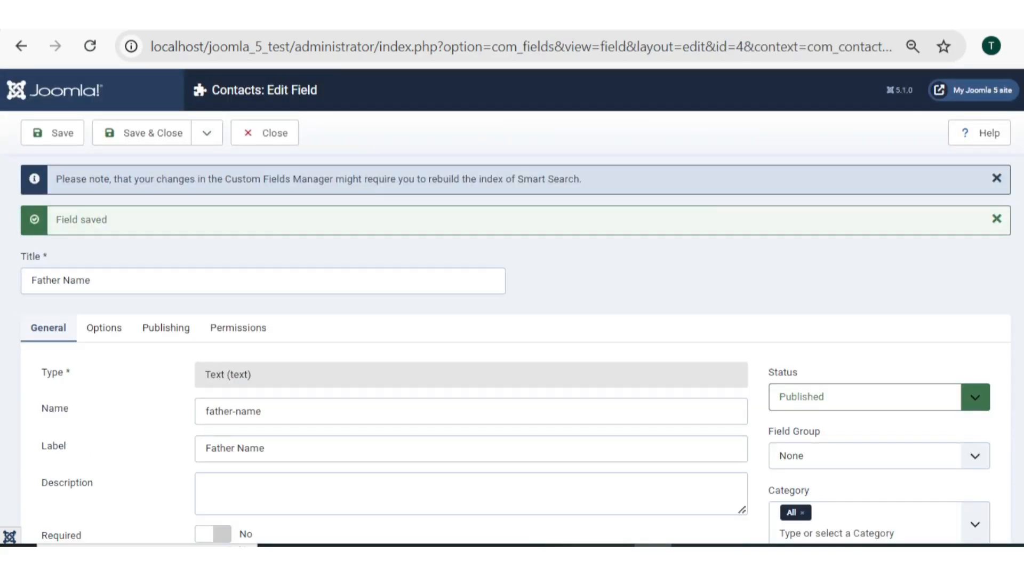
# Step: Assign the Father Name field to the Other Information field group and save it
pyautogui.click(995, 179)
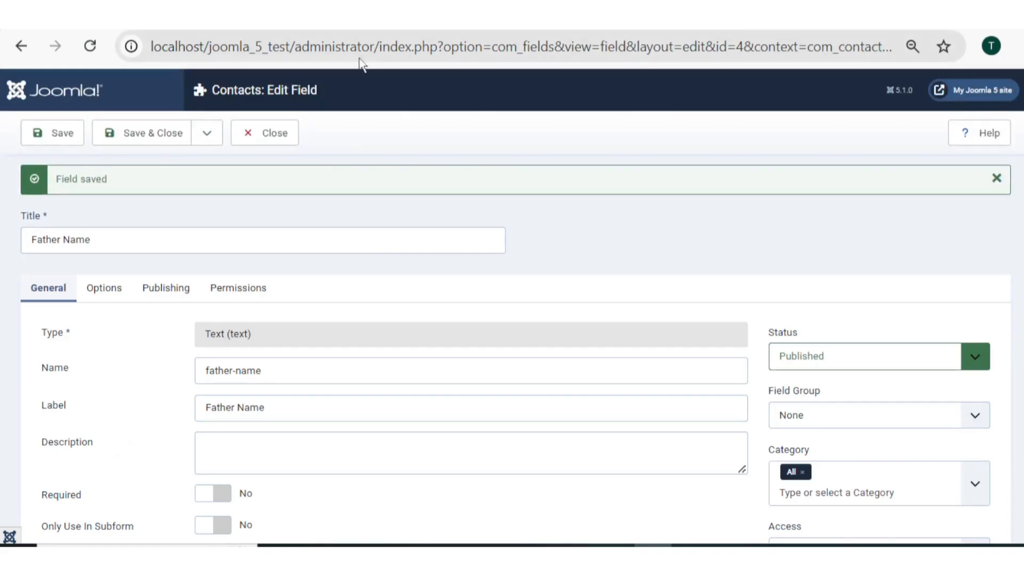
pyautogui.scroll(-1, 395, 160)
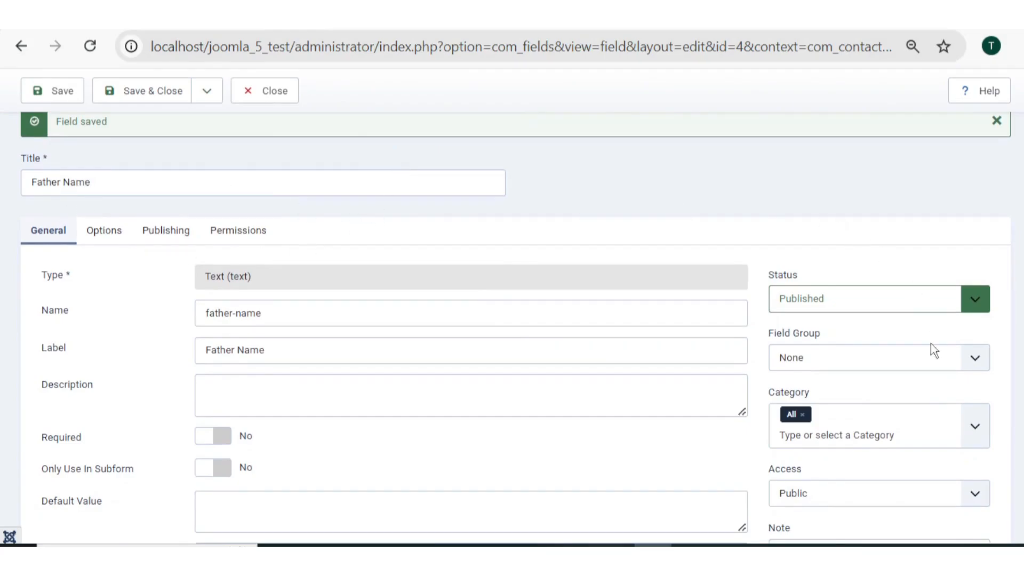
pyautogui.click(814, 363)
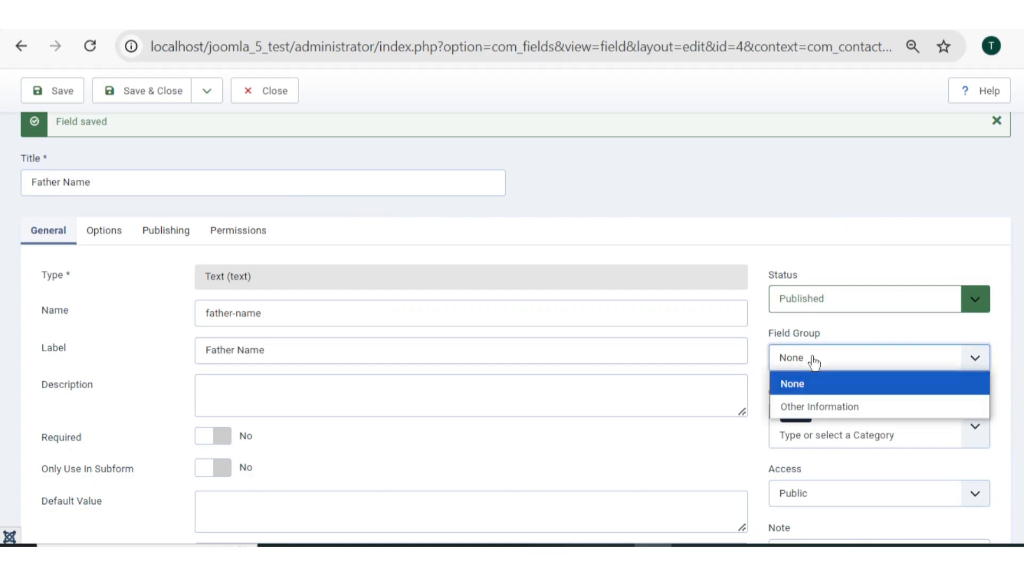
pyautogui.click(864, 405)
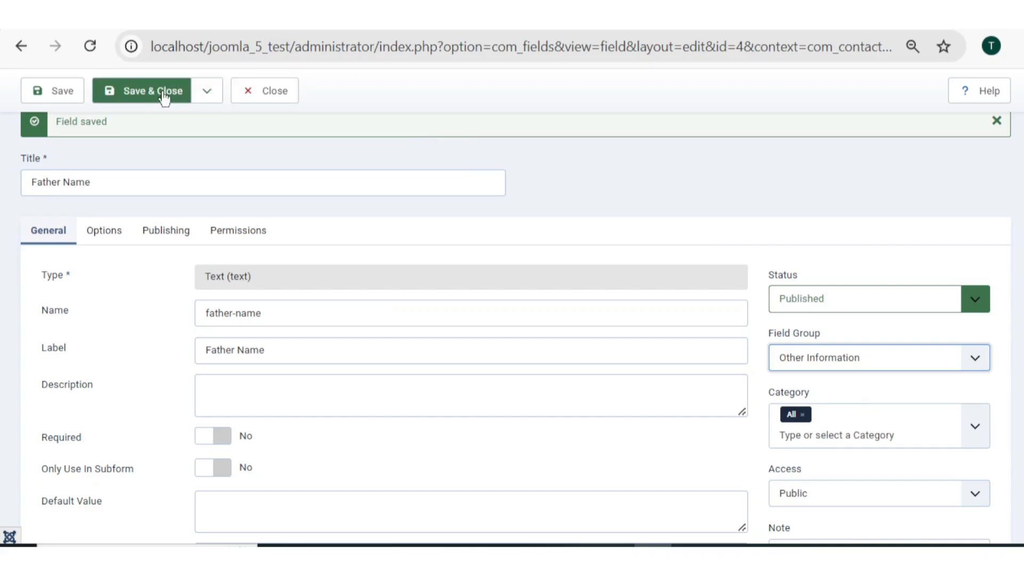
pyautogui.click(63, 92)
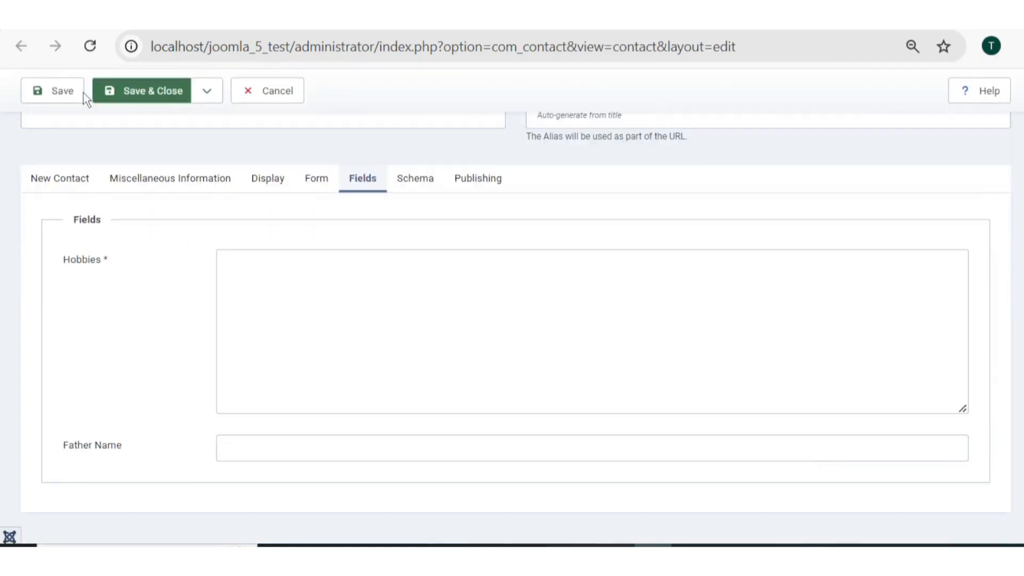
# Step: Reload the new contact form and compare its Fields and Other Information sections, closing the Father Name field editor in the original tab
pyautogui.click(90, 46)
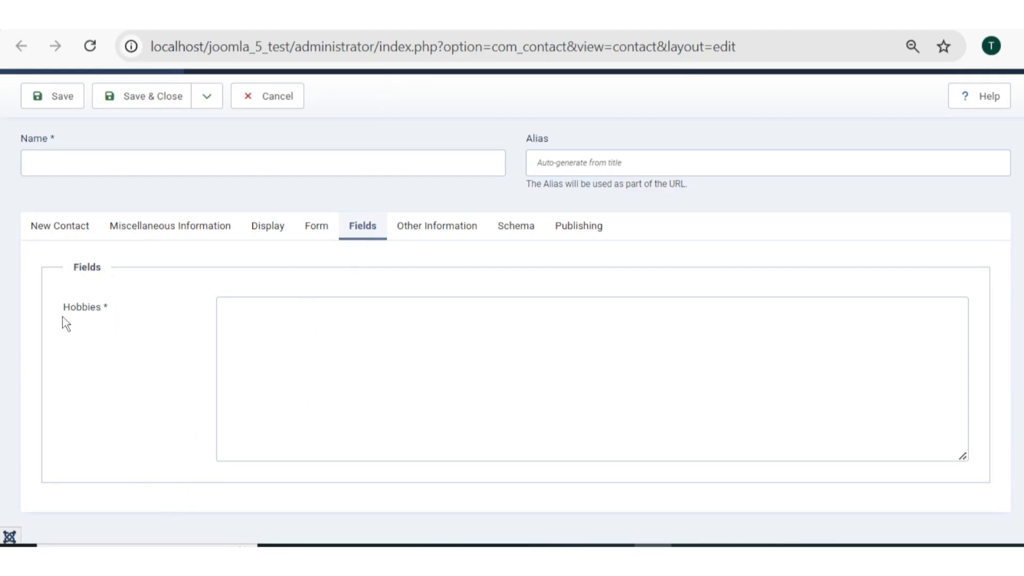
pyautogui.click(436, 231)
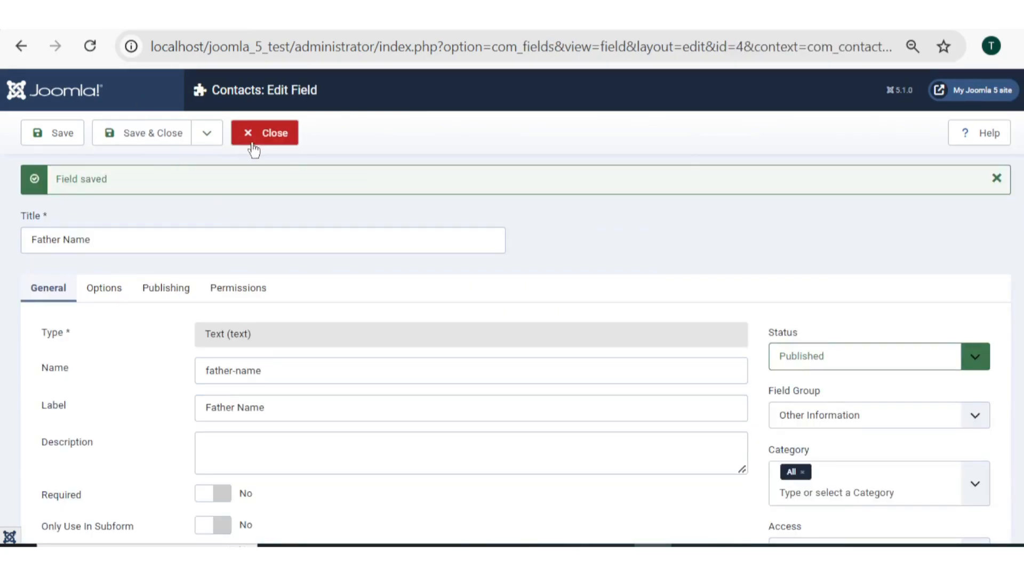
pyautogui.click(282, 145)
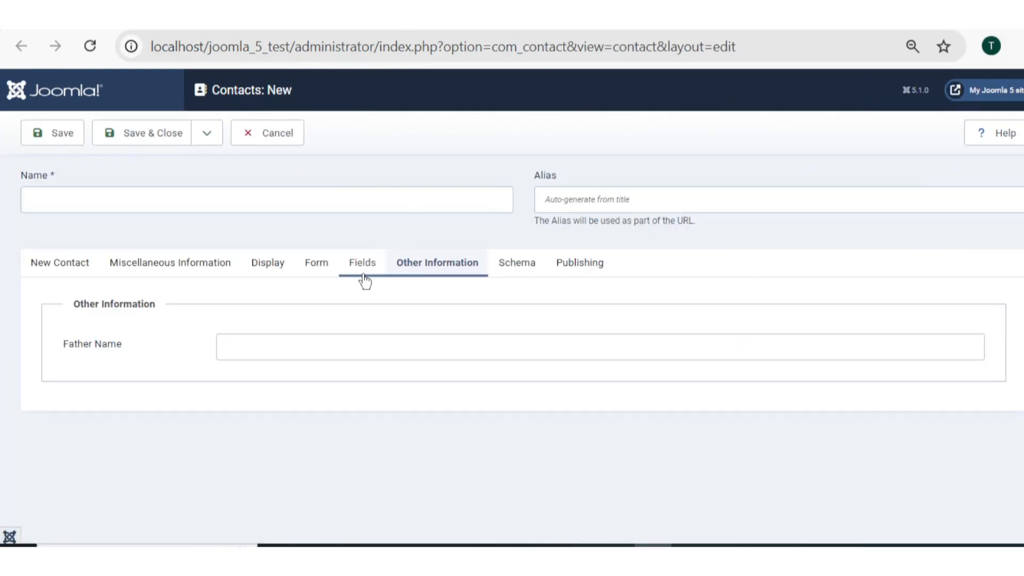
pyautogui.click(362, 264)
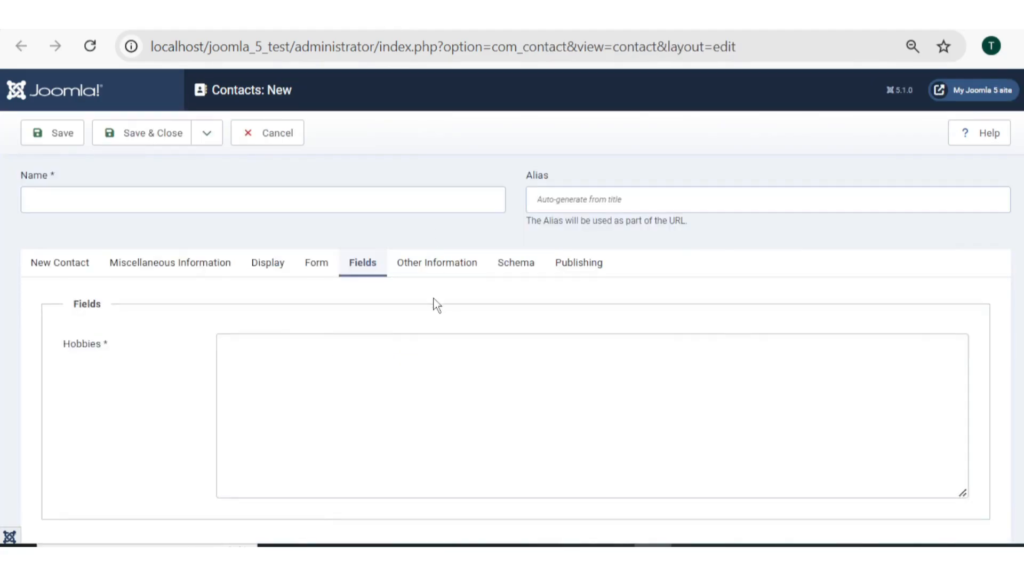
pyautogui.click(429, 262)
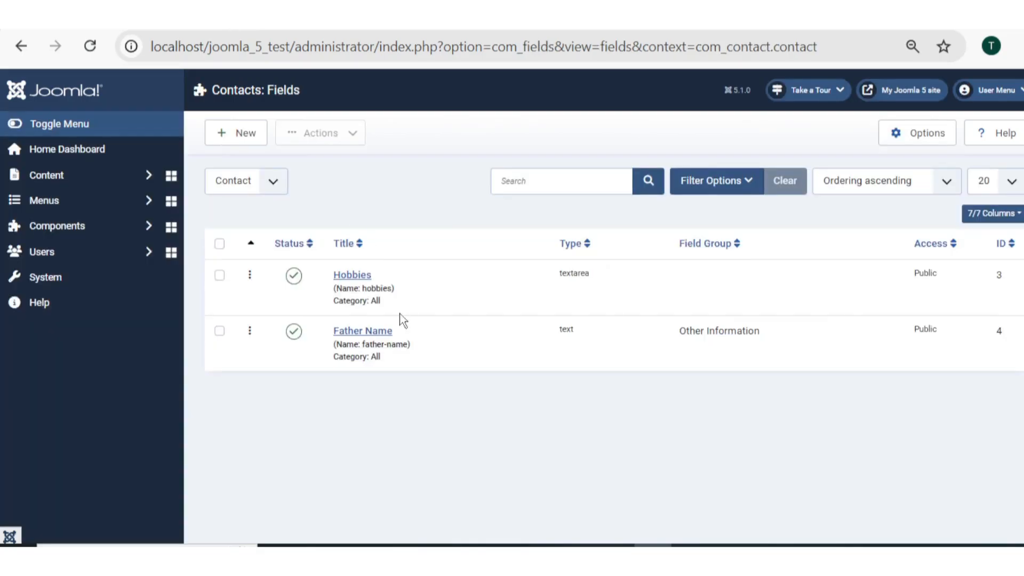
# Step: In the contact fields list, open the Hobbies field, assign it to the Other Information field group, and save and close it
pyautogui.click(352, 275)
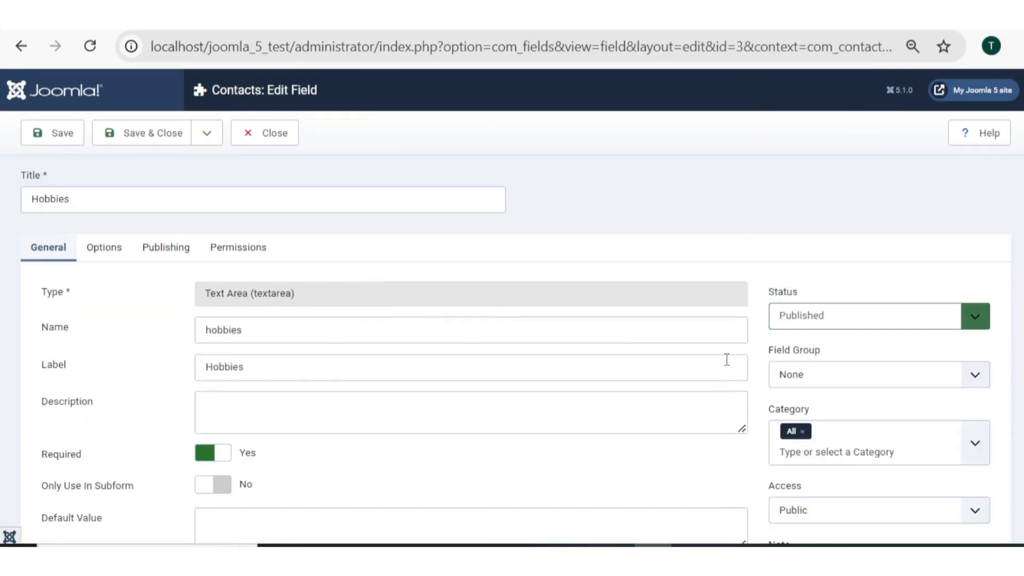
pyautogui.click(813, 378)
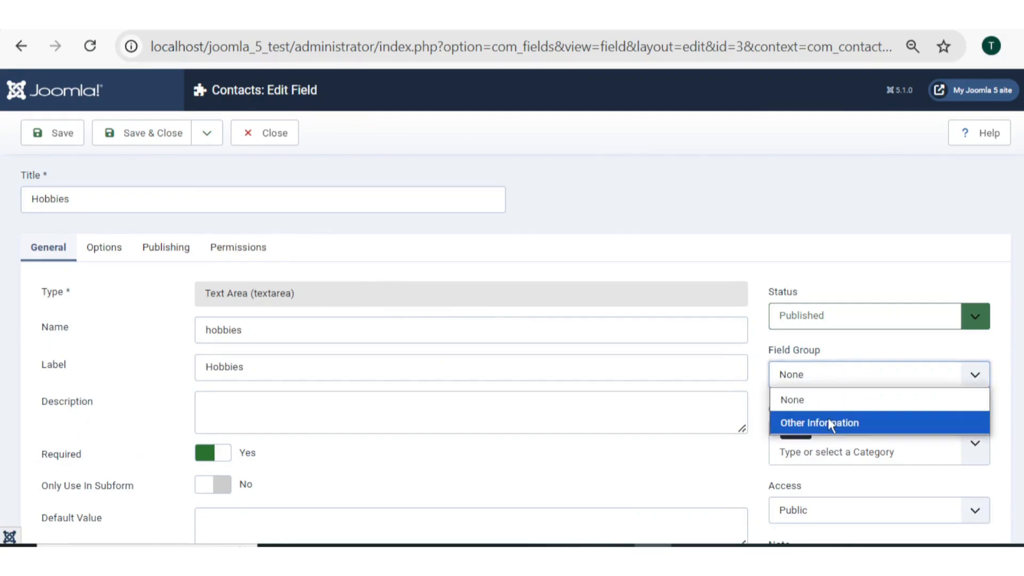
pyautogui.click(827, 421)
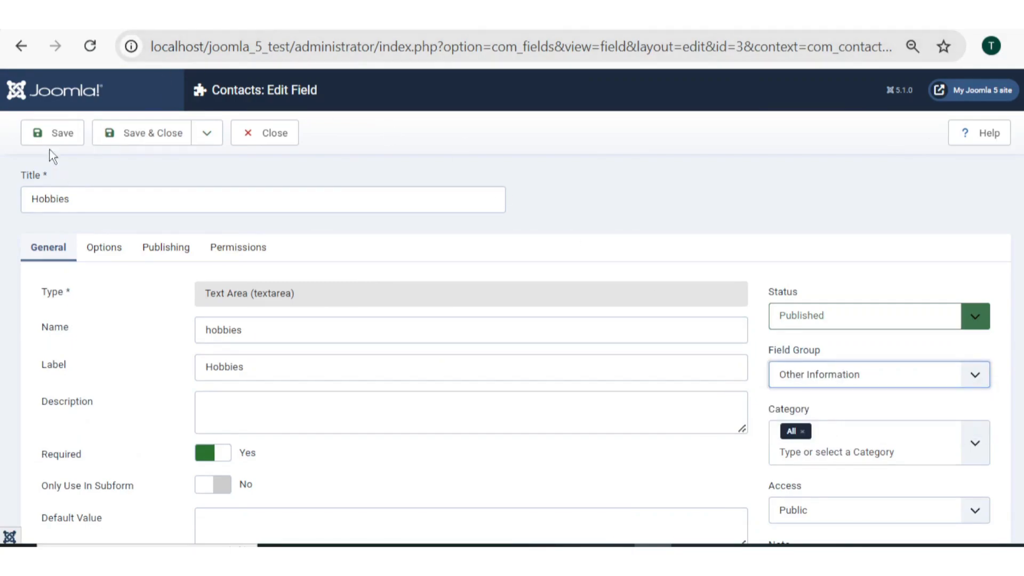
pyautogui.click(174, 132)
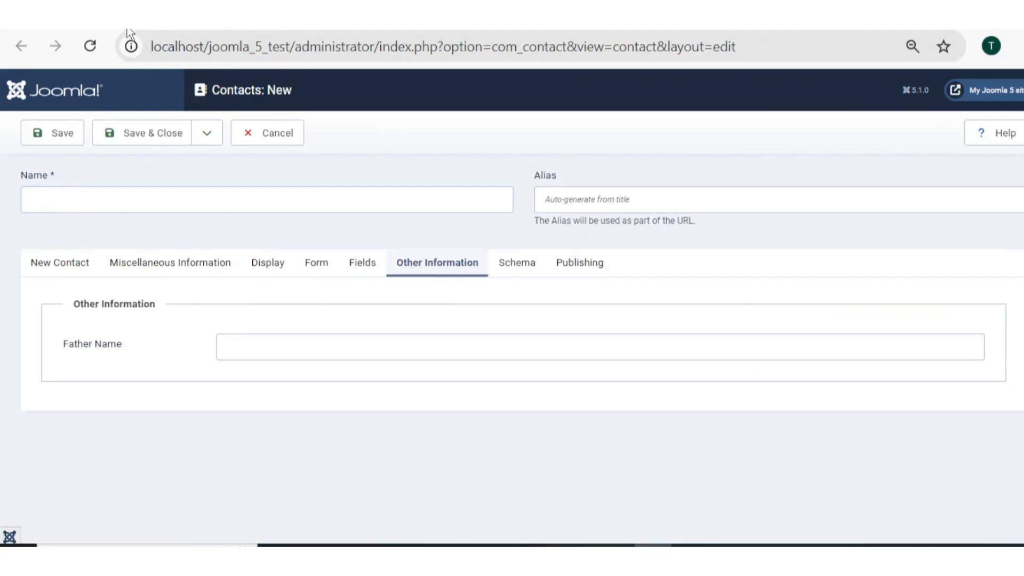
# Step: Examine the Other Information section in the reloaded new contact form and the field groups in the fields list, and reopen a new contact form
pyautogui.click(90, 47)
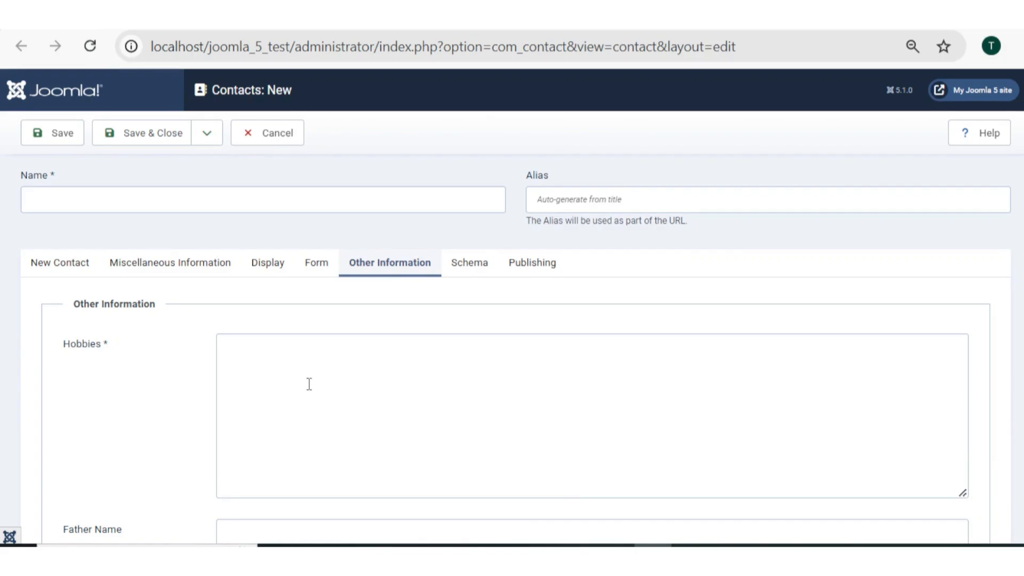
pyautogui.scroll(-2, 309, 384)
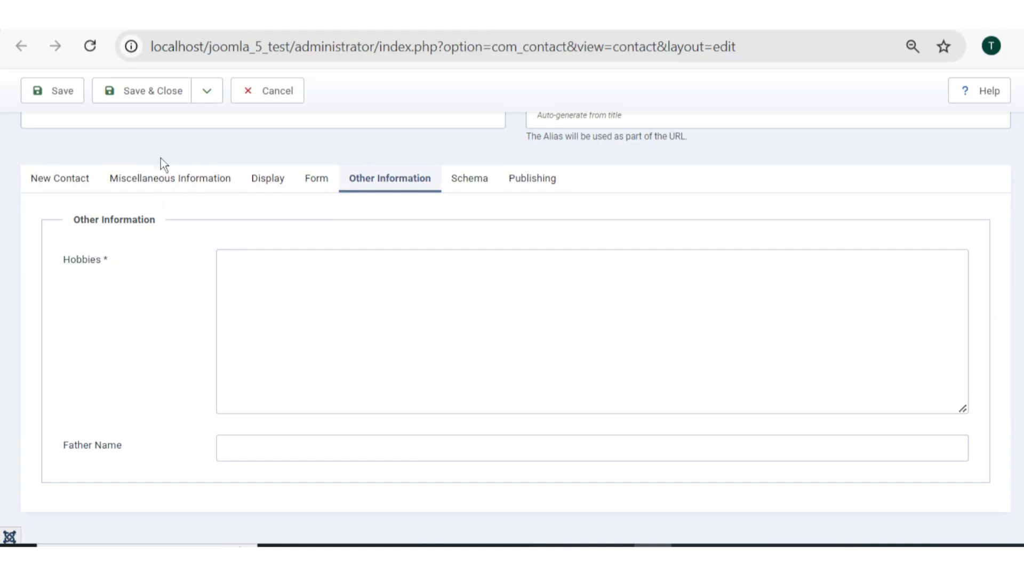
pyautogui.click(283, 103)
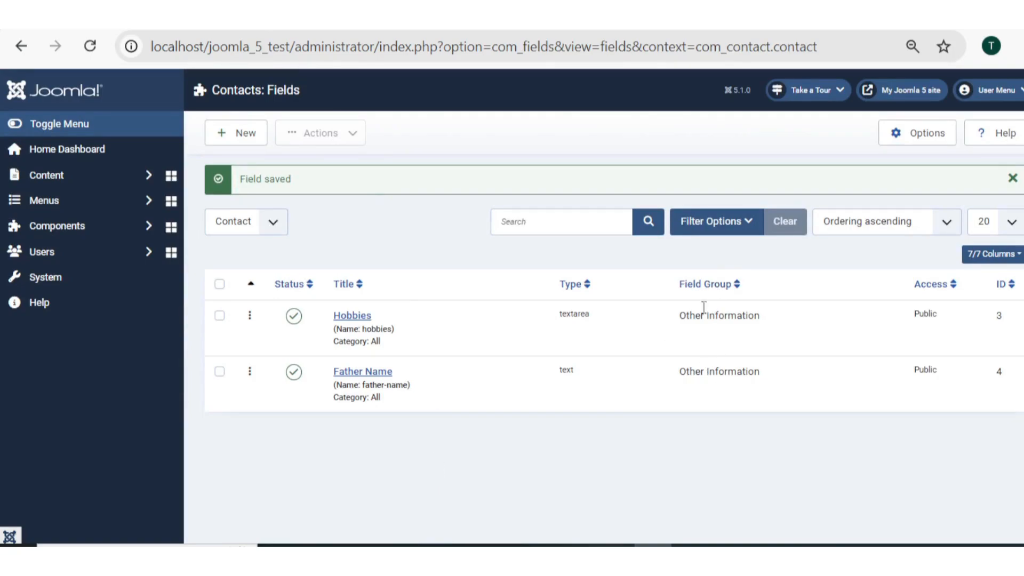
pyautogui.moveTo(687, 322); pyautogui.dragTo(753, 329)
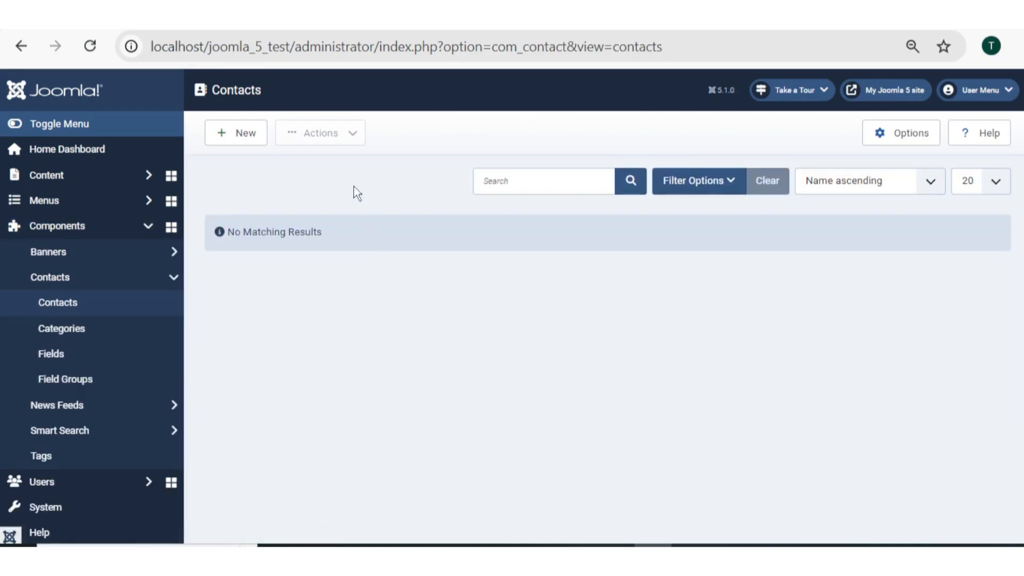
pyautogui.click(233, 140)
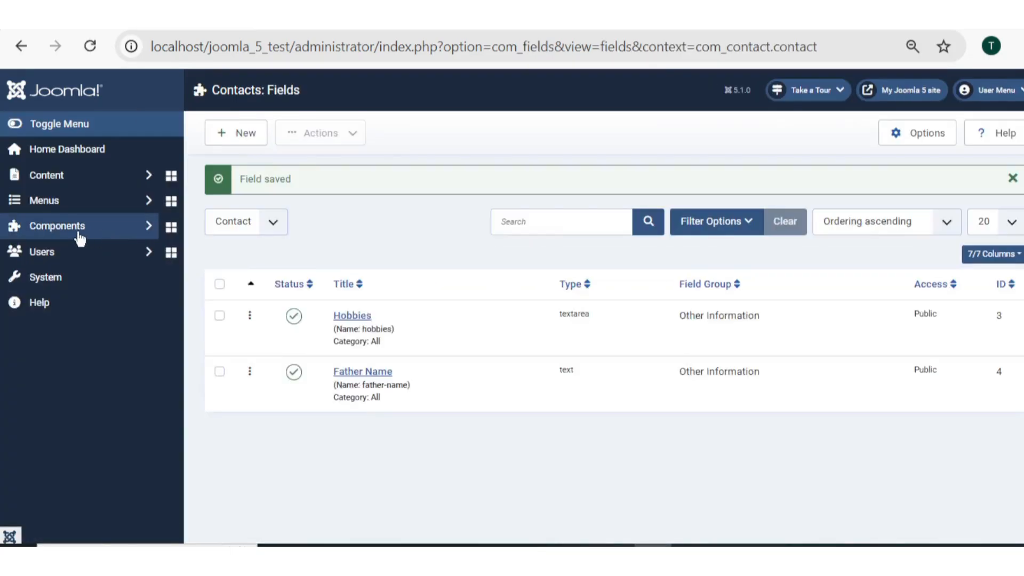
# Step: In the original tab, go from the contact fields list to the field groups list for contacts
pyautogui.click(78, 234)
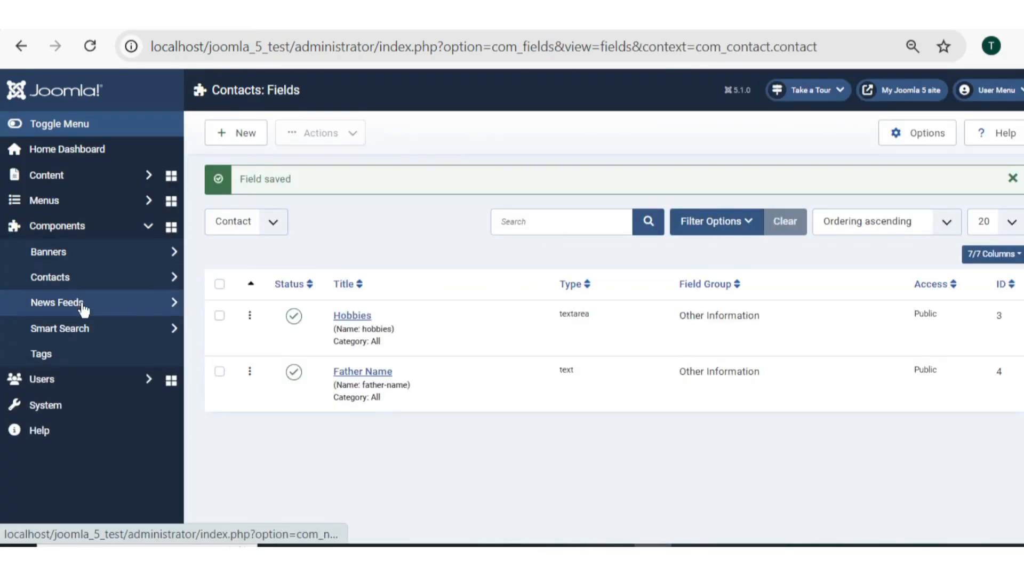
pyautogui.click(83, 280)
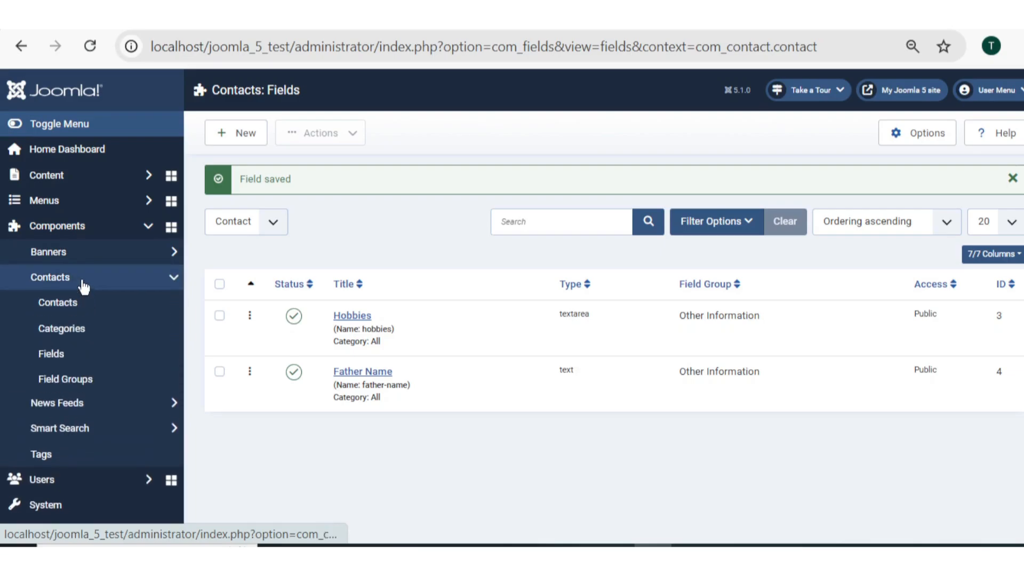
pyautogui.click(85, 378)
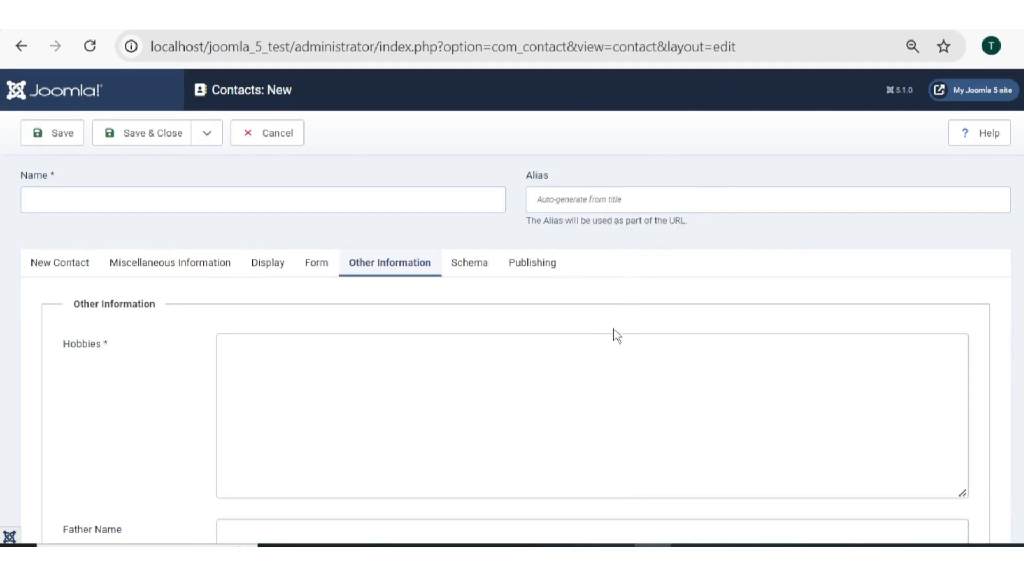
# Step: Switch the field groups list from Contact to Category, and go to the contact categories list
pyautogui.moveTo(690, 545)
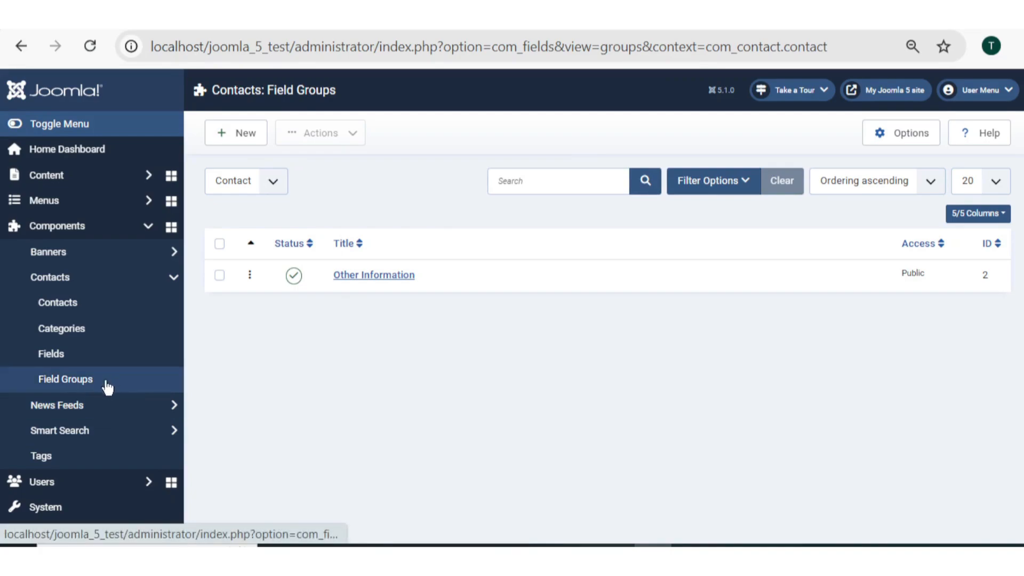
pyautogui.click(274, 184)
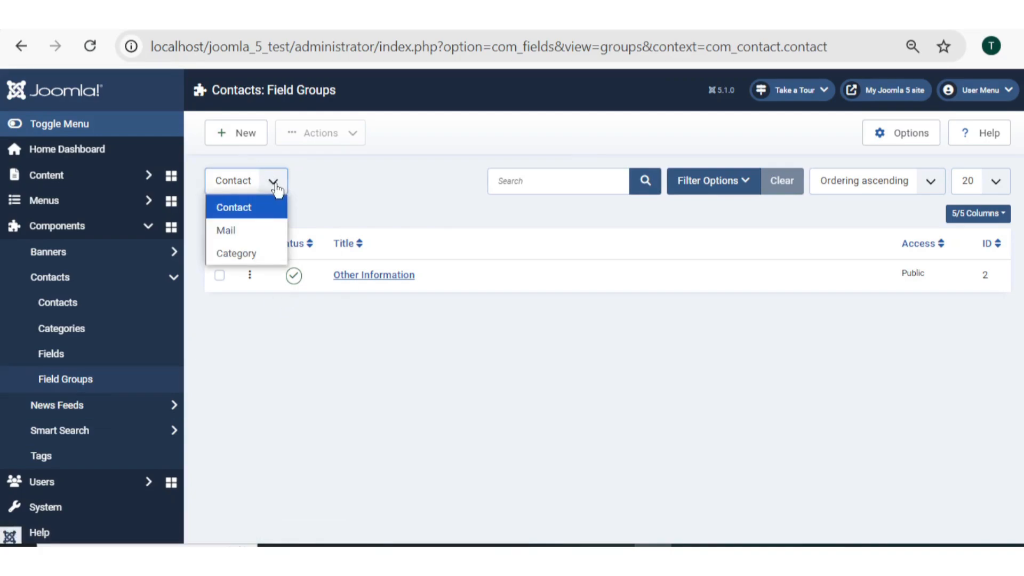
pyautogui.click(265, 255)
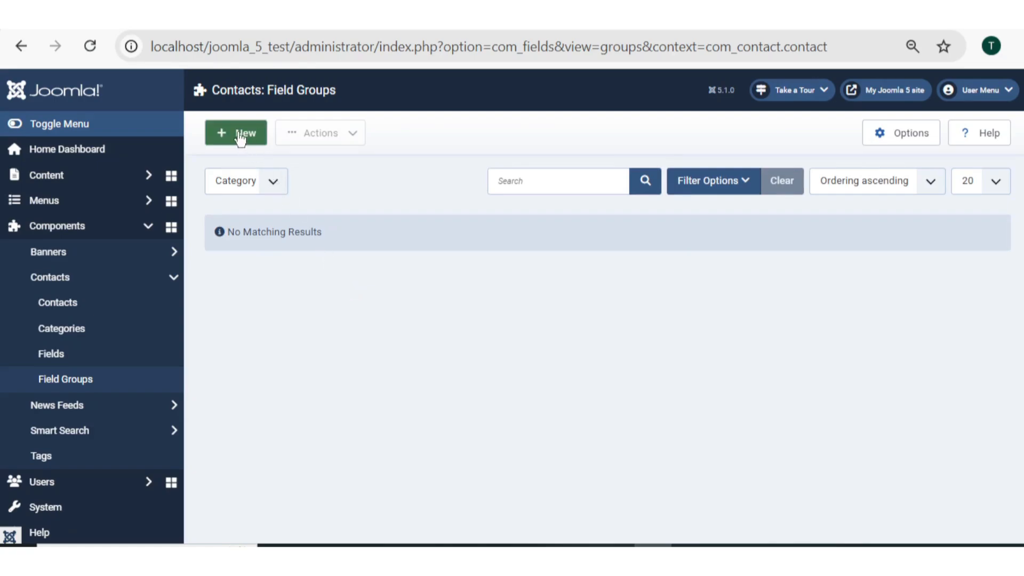
pyautogui.click(96, 333)
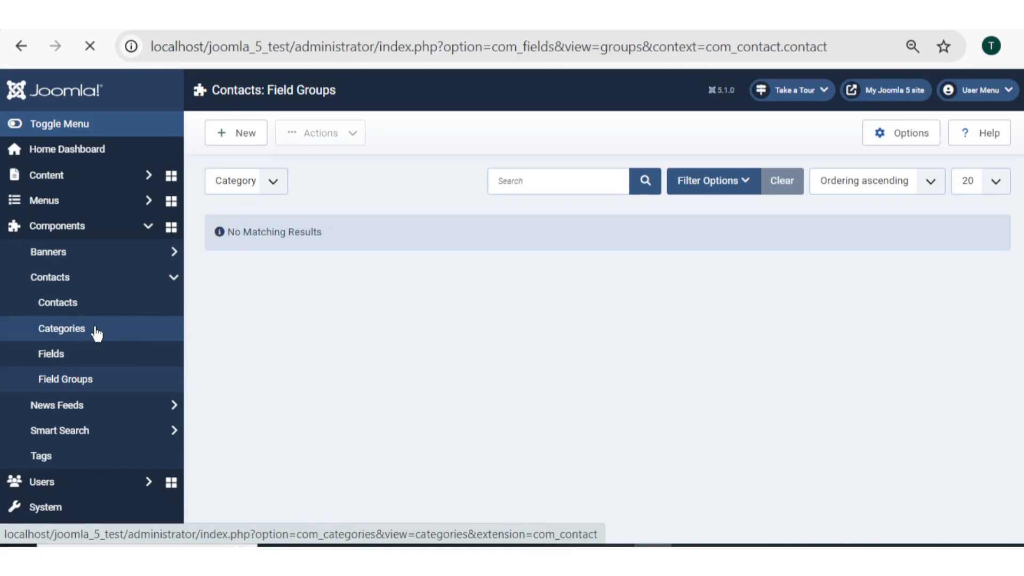